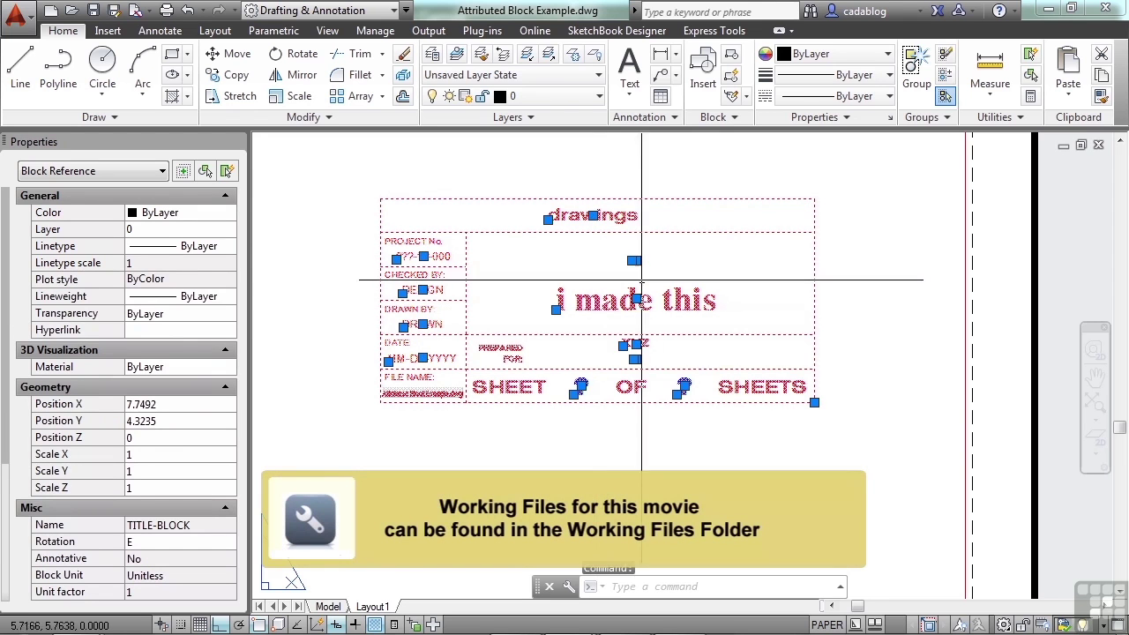
Step: Open the TITLE-BLOCK definition in the Block Editor
click(732, 75)
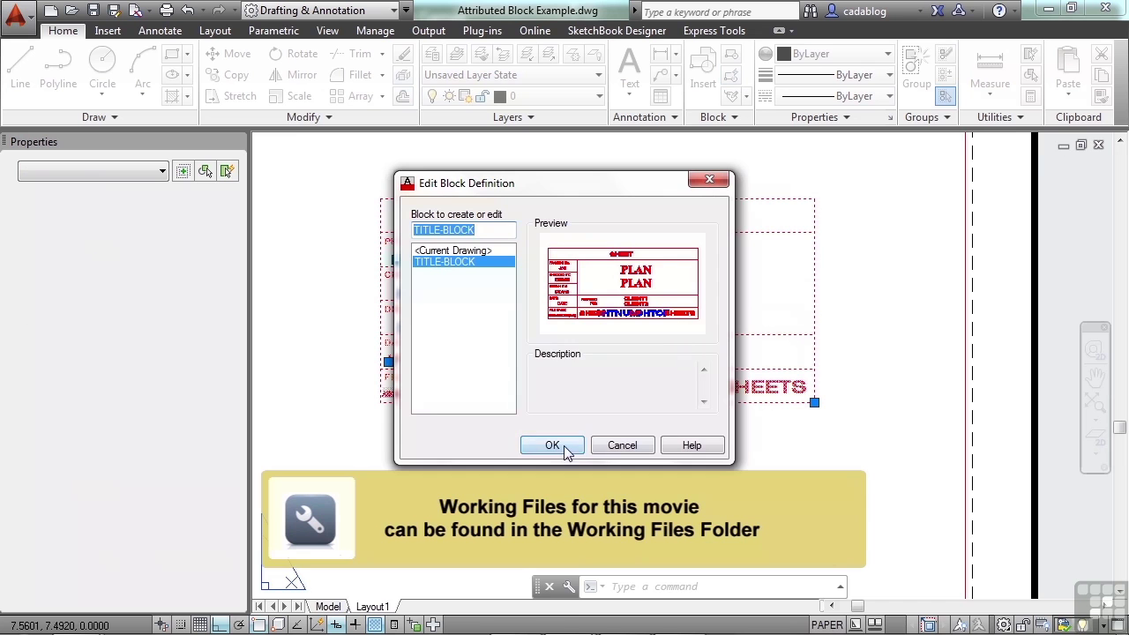
click(552, 445)
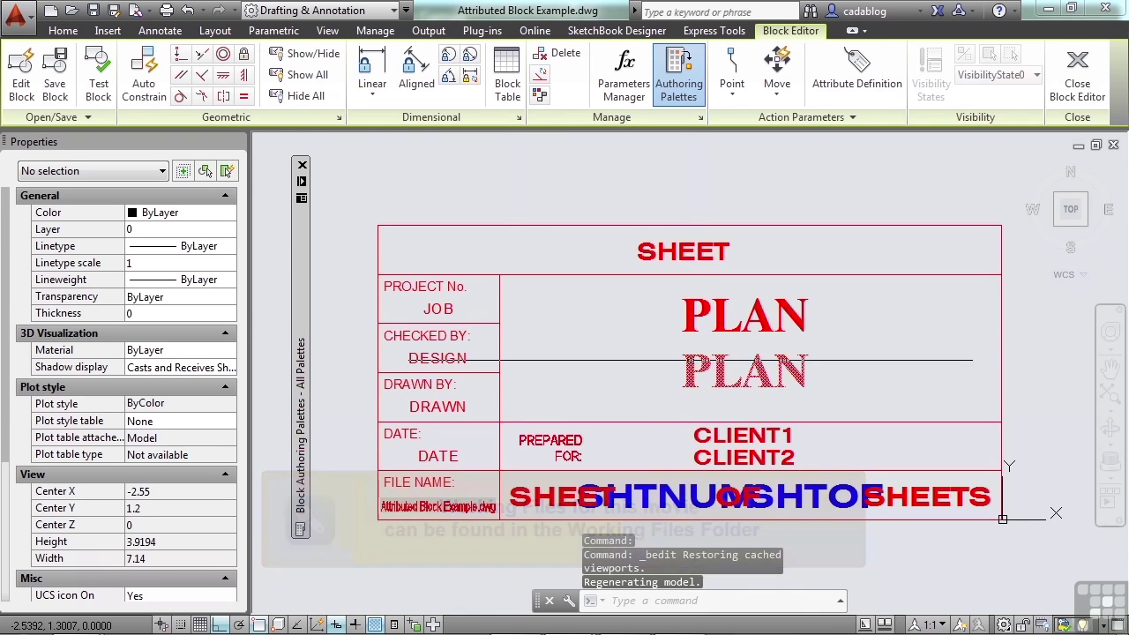
click(397, 287)
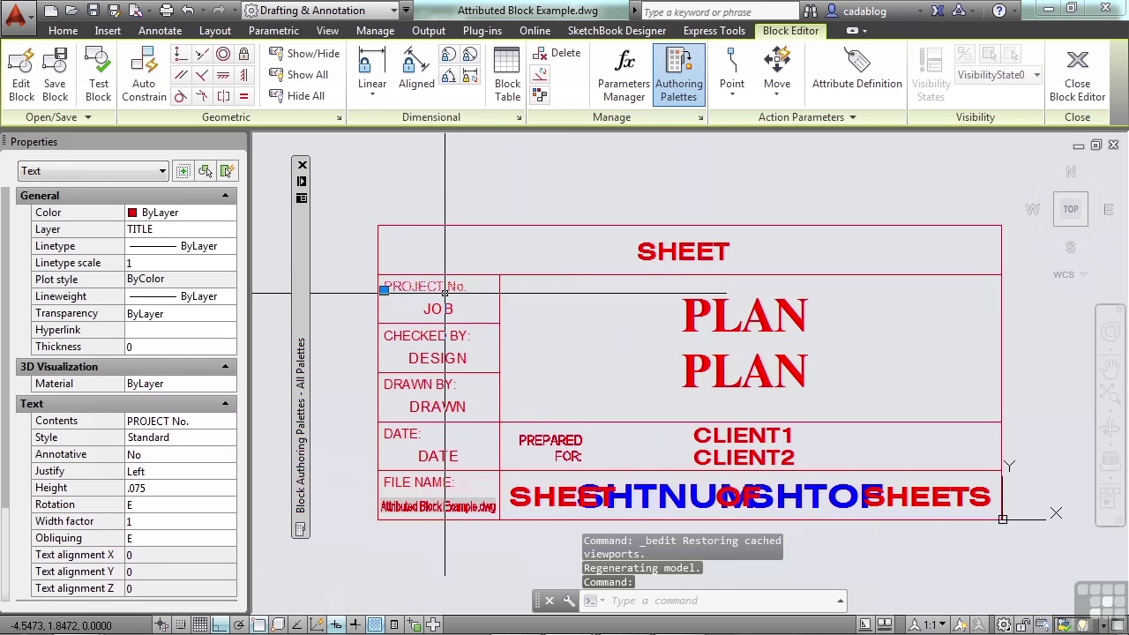
mouse_move(441, 290)
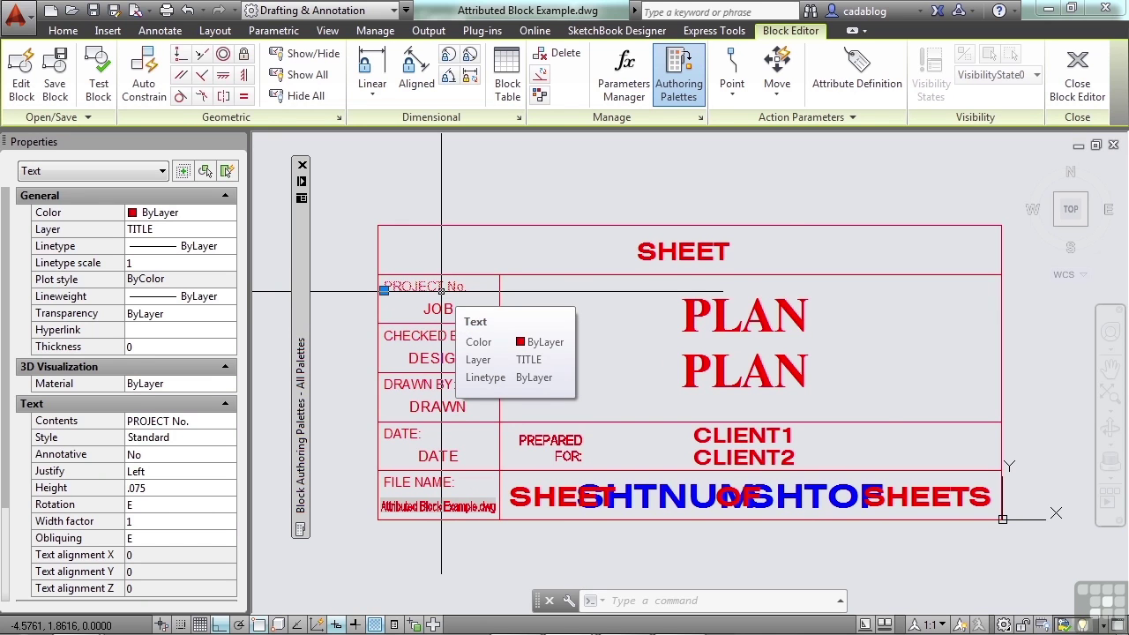
key(Escape)
scroll(445, 322, up, 2)
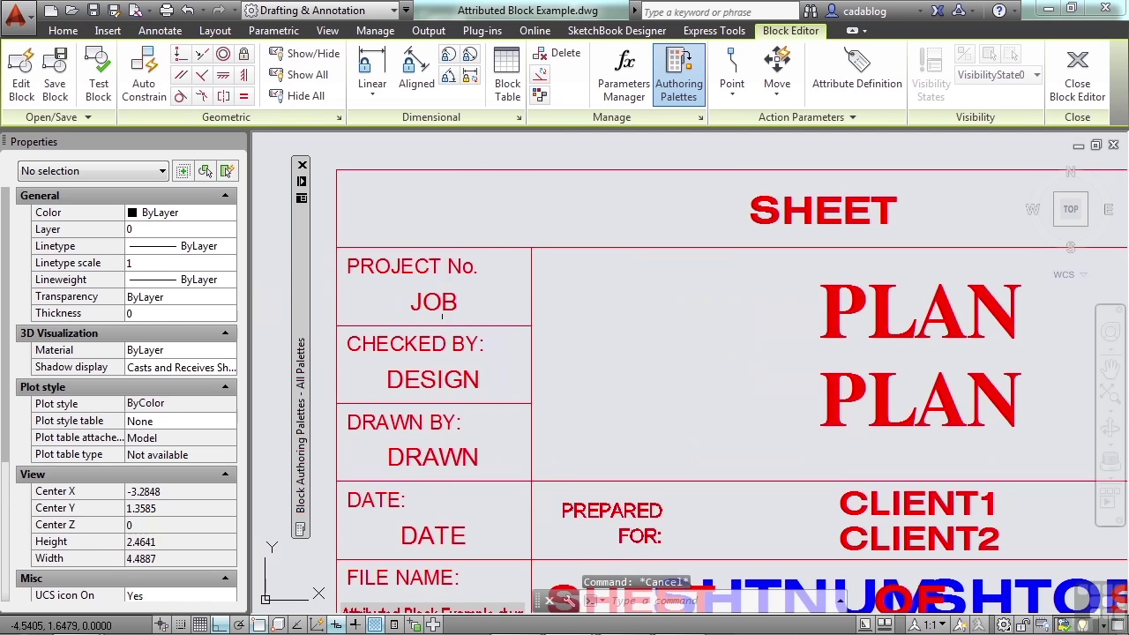
click(436, 302)
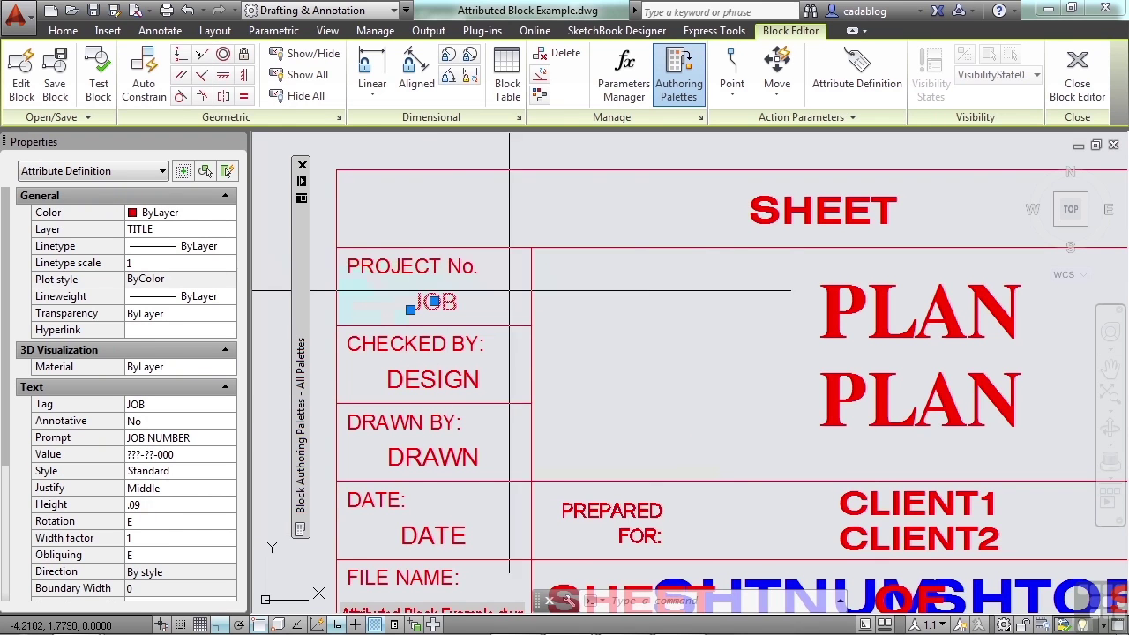
key(Escape)
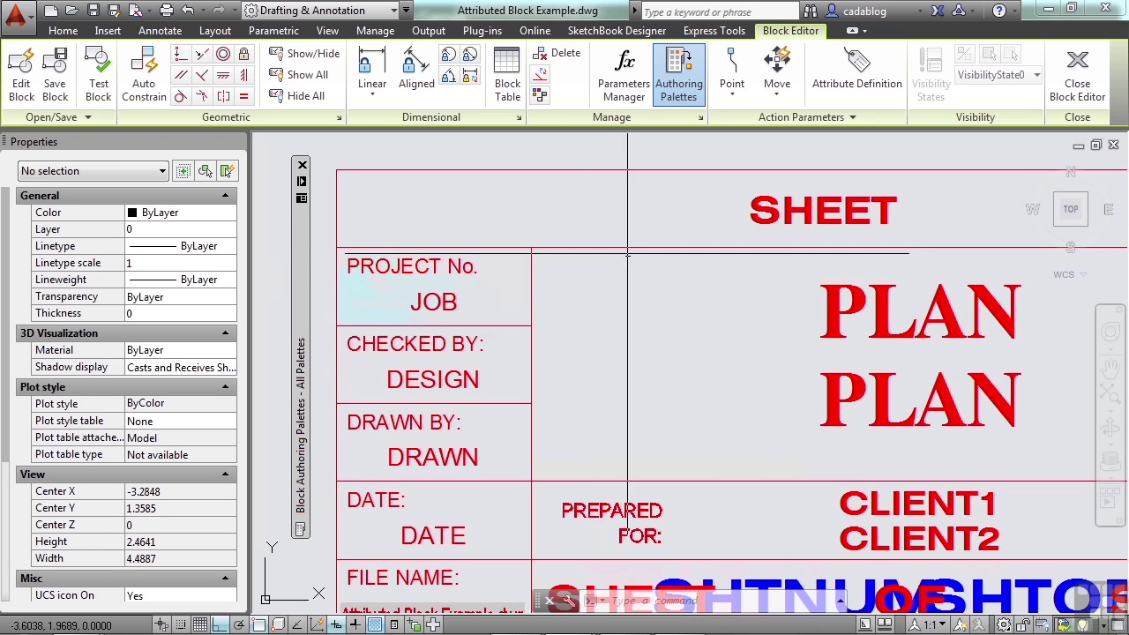
Step: Open Attribute Definition for a new attribute, leaving Invisible unchecked
click(868, 89)
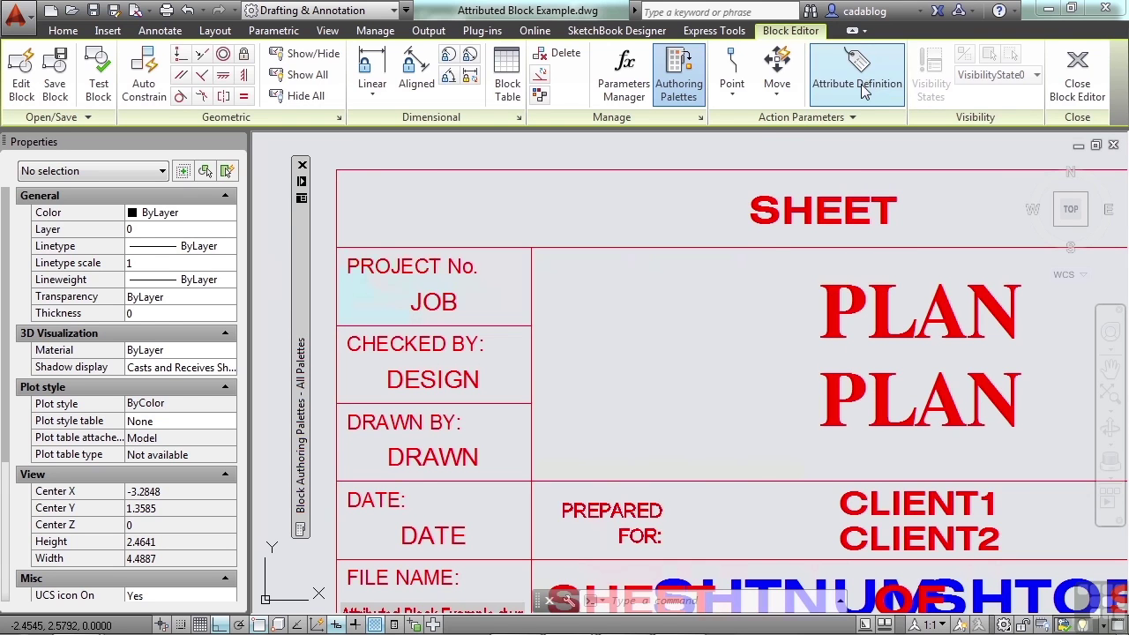
drag(620, 140, 357, 99)
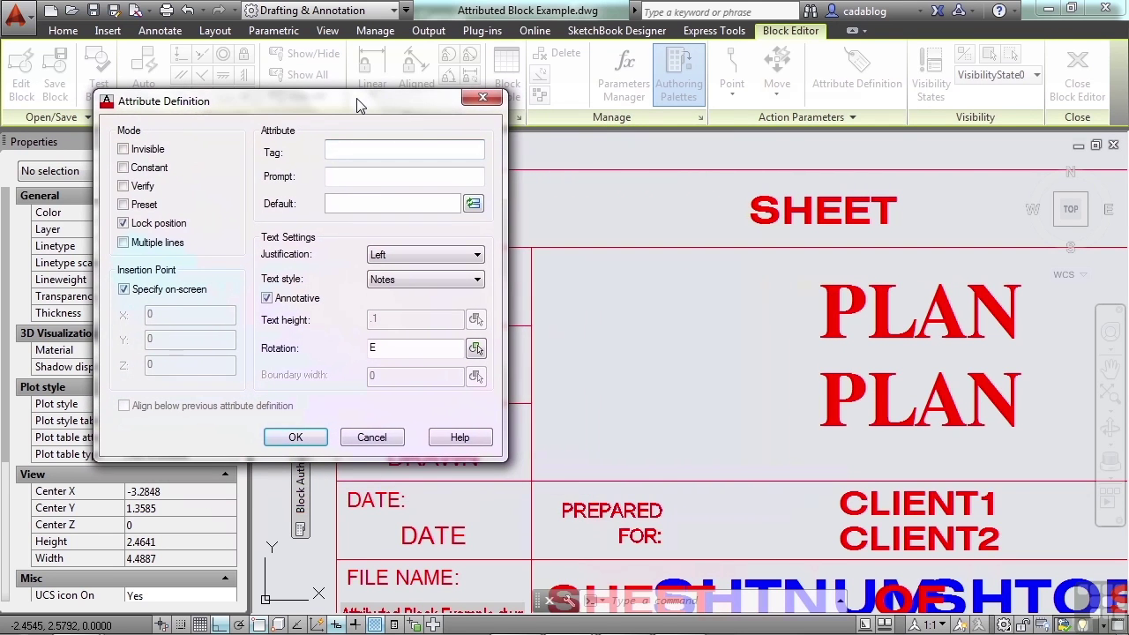
click(125, 150)
click(161, 158)
click(123, 150)
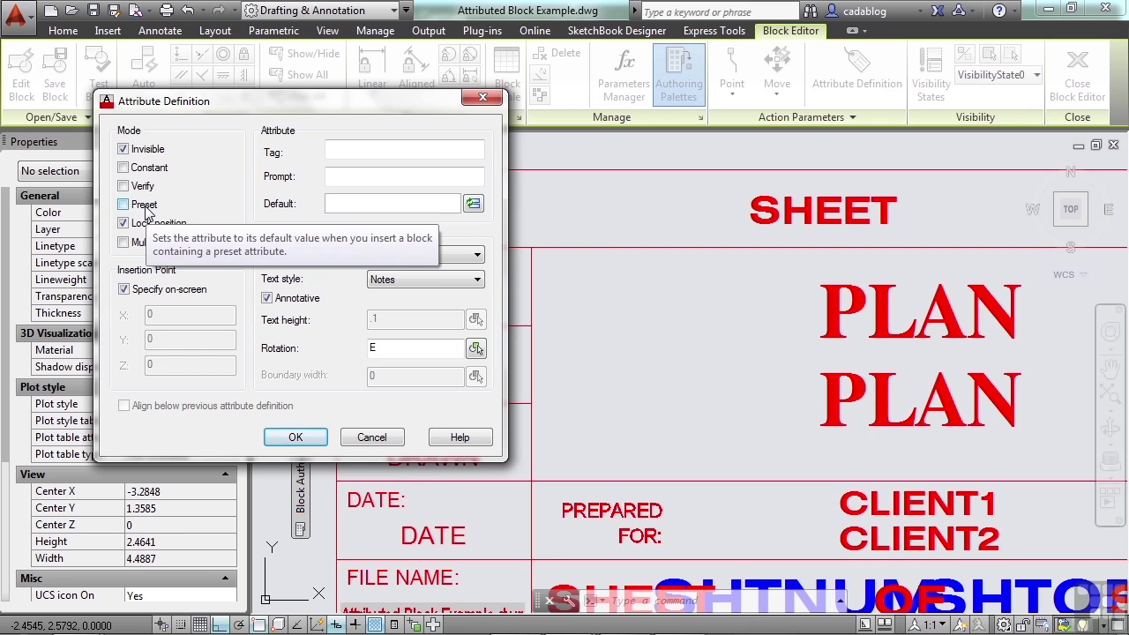
click(124, 149)
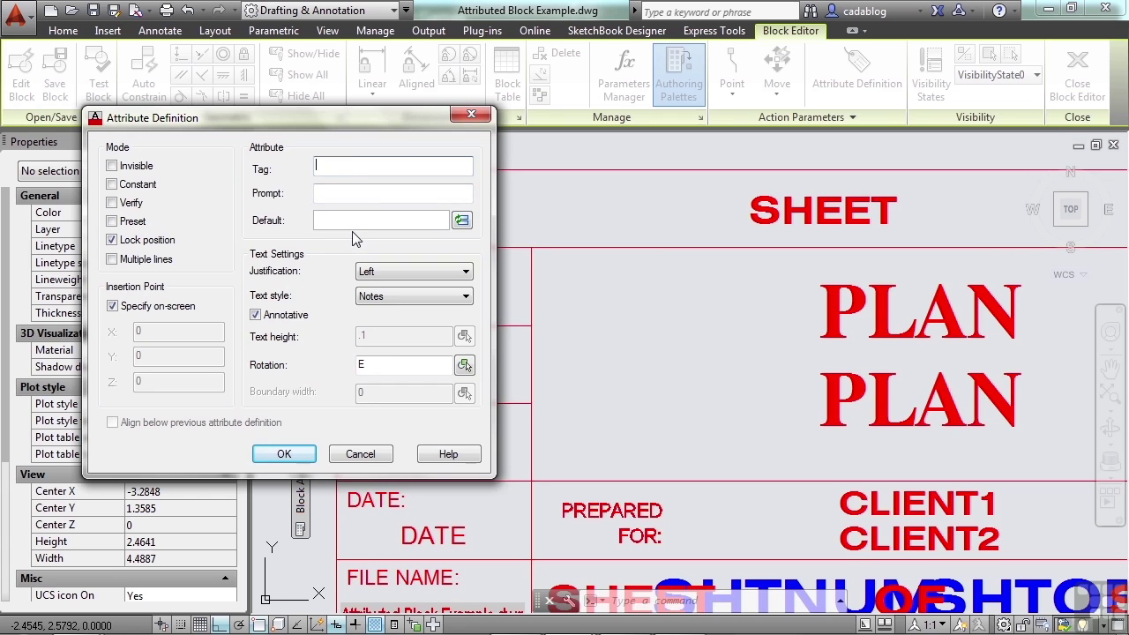
Step: Enter 'Desinged By' as the tag and prompt, with default value 'designer'
mouse_move(225, 120)
mouse_down()
mouse_move(748, 138)
mouse_move(730, 127)
mouse_up()
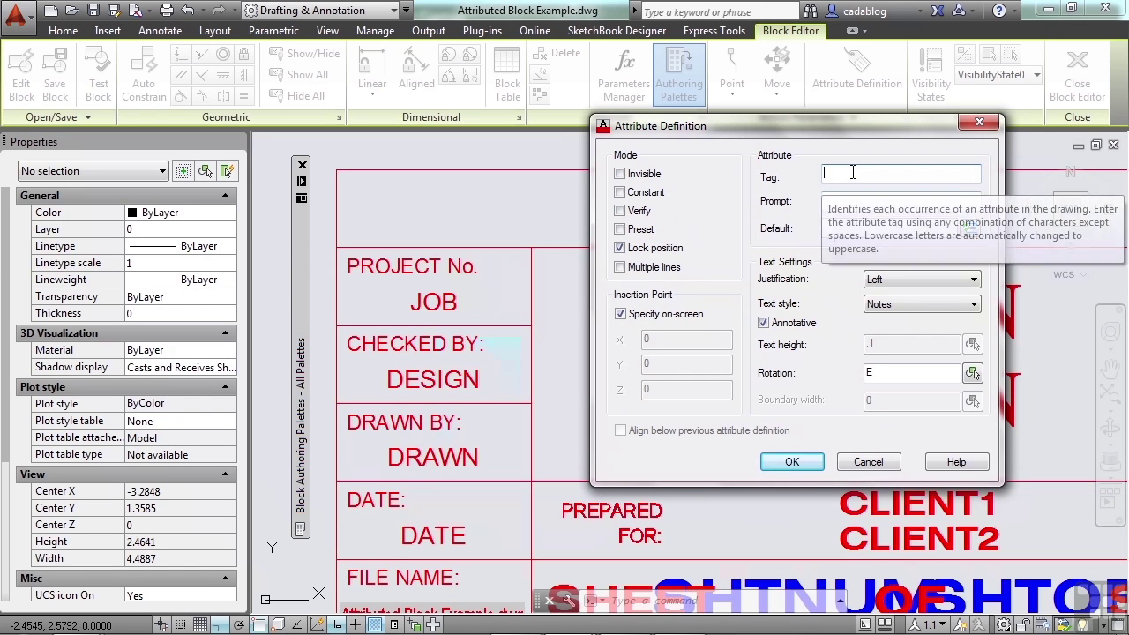
text(De)
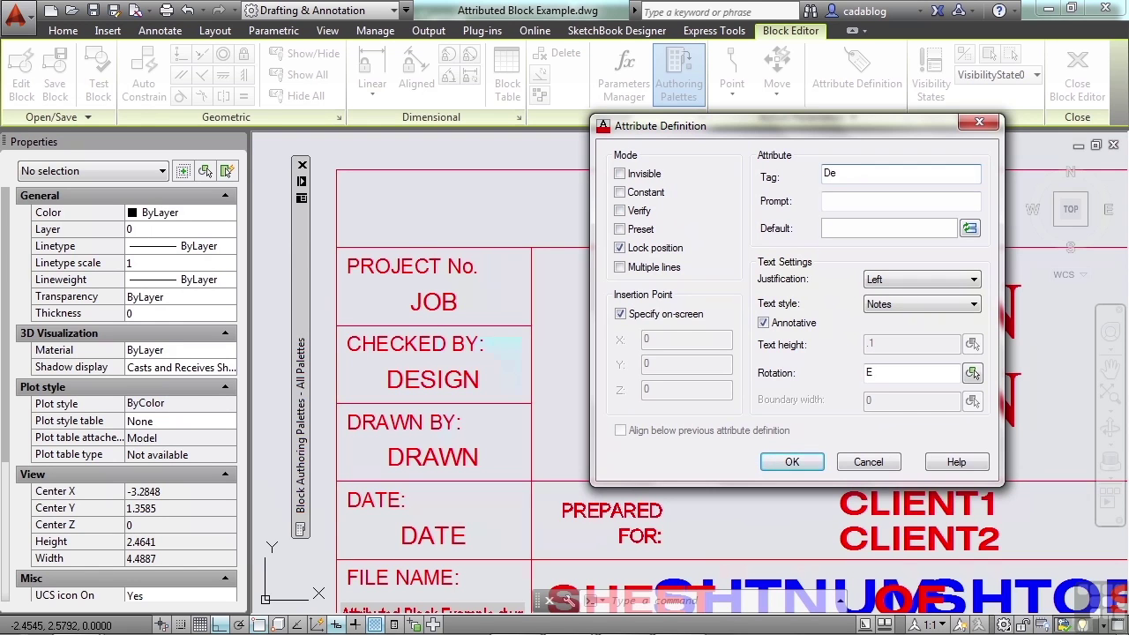
text(singed By)
click(893, 201)
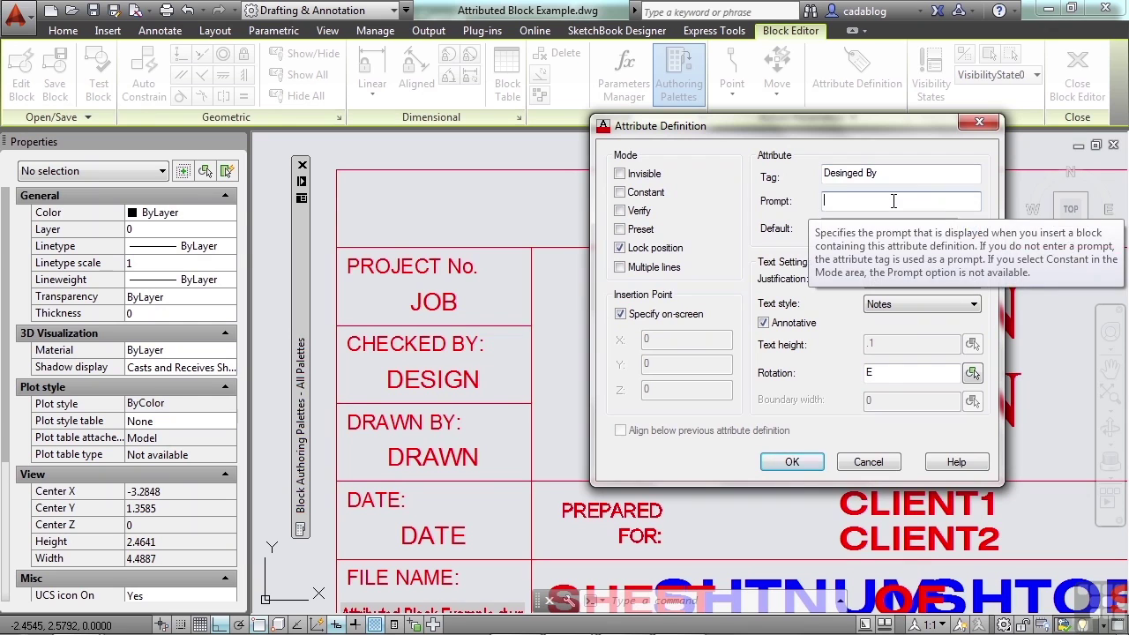
text(Desinged )
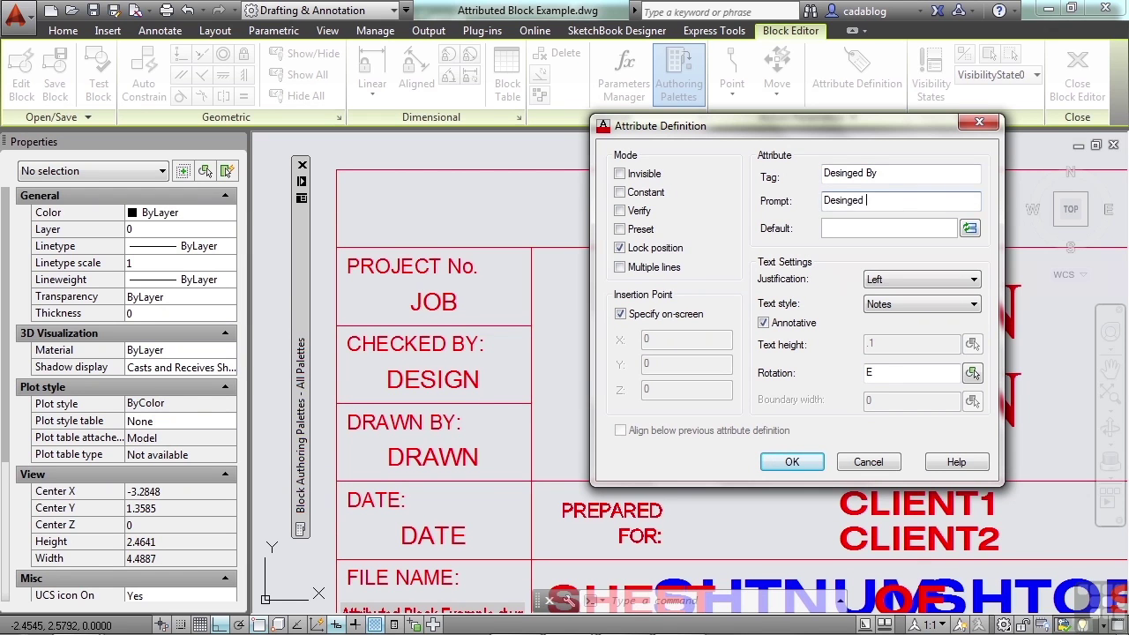
text(By)
click(901, 230)
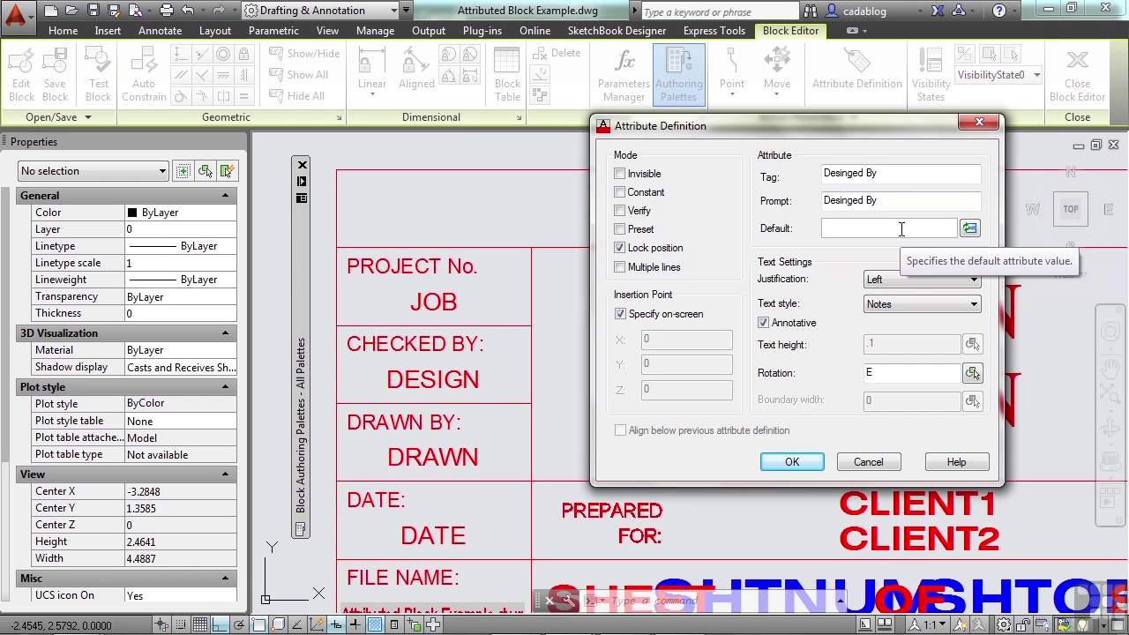
text(designer)
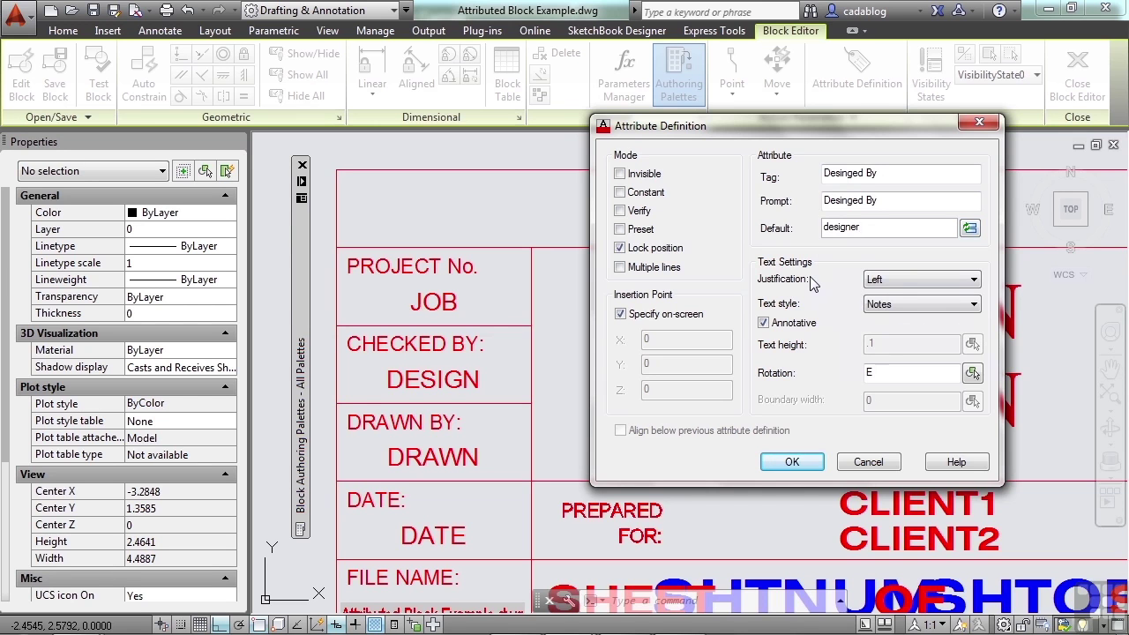
Step: Keep Left justification and the Notes text style, with Annotative switched on
click(938, 280)
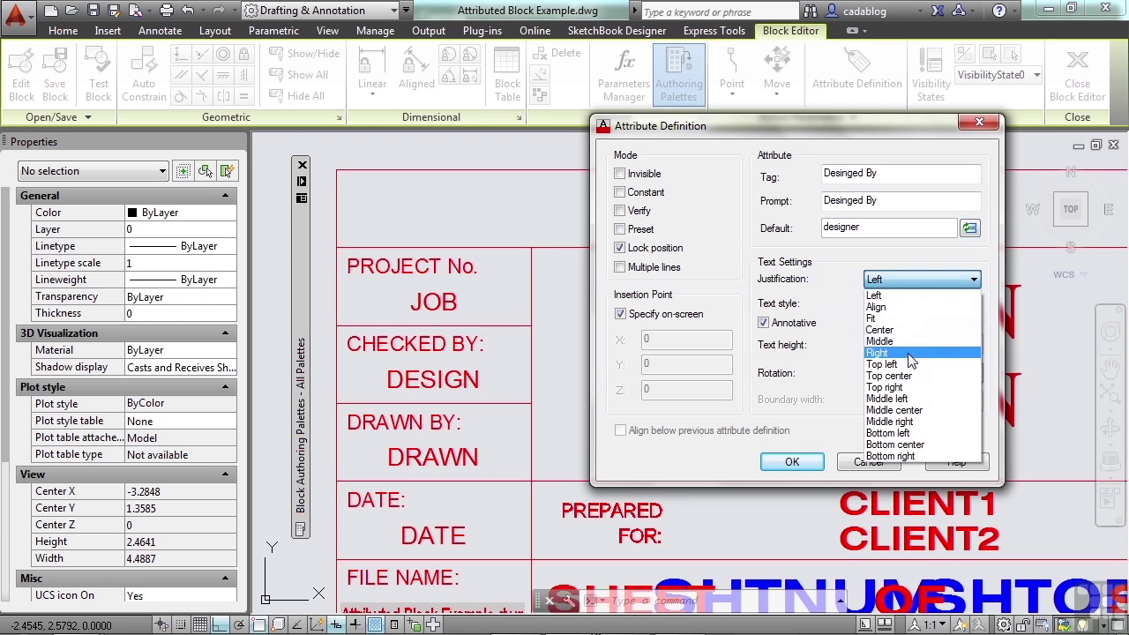
click(898, 296)
click(902, 303)
click(905, 334)
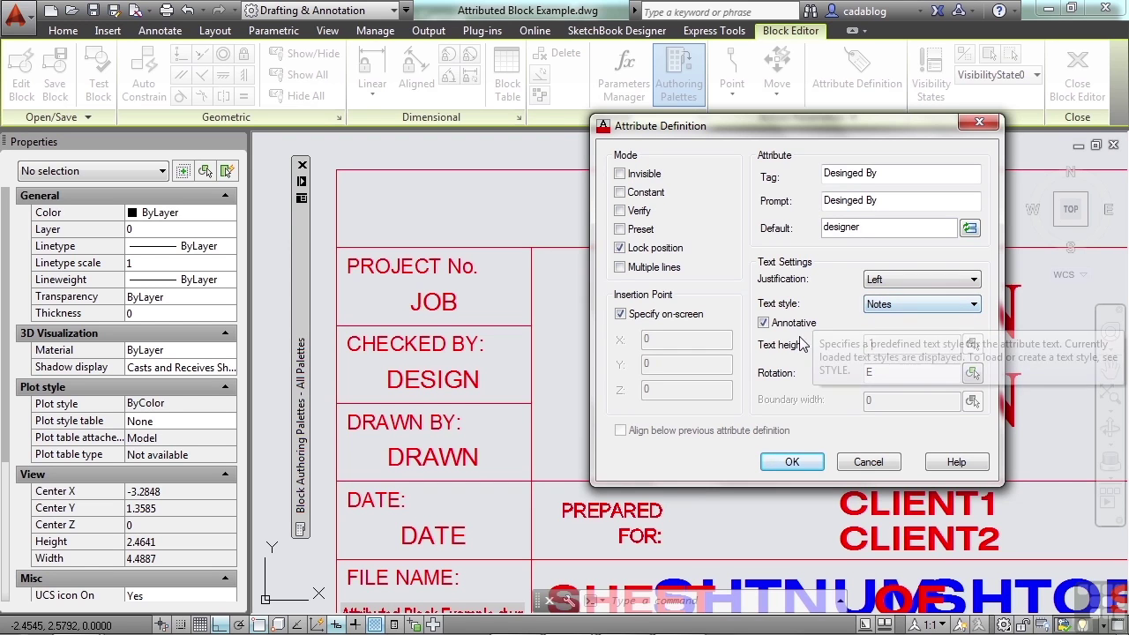
click(764, 323)
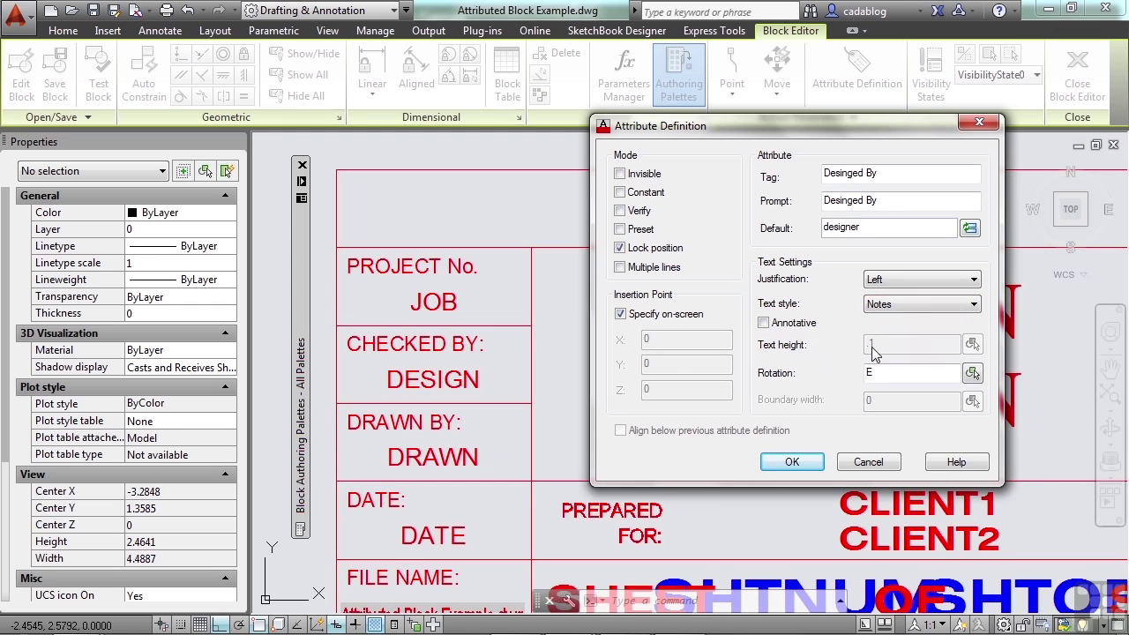
click(900, 304)
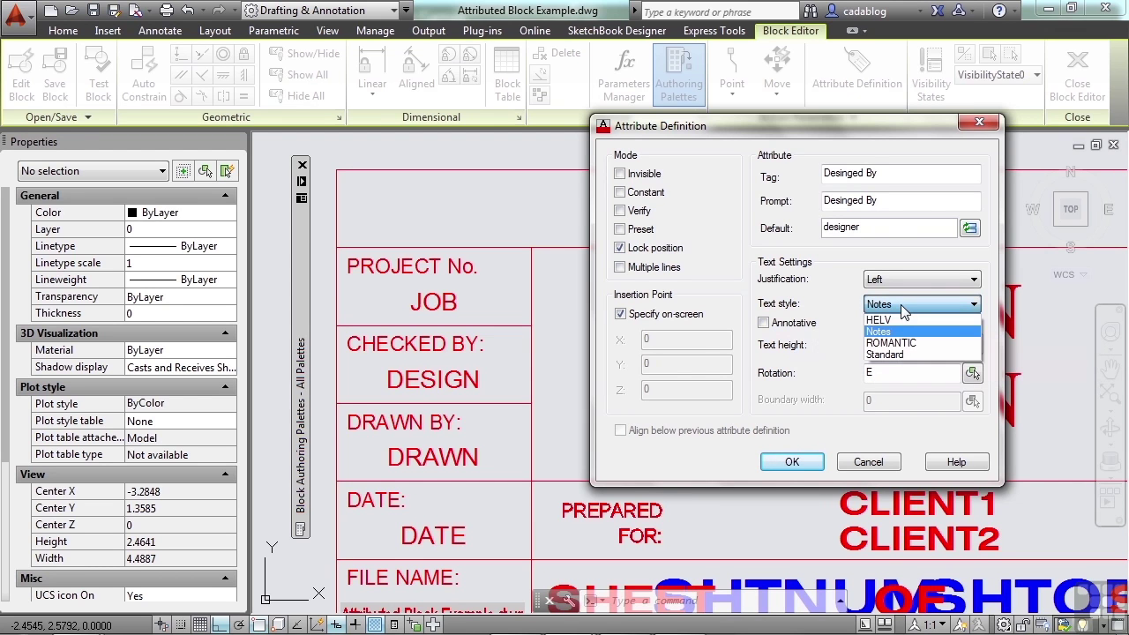
click(886, 331)
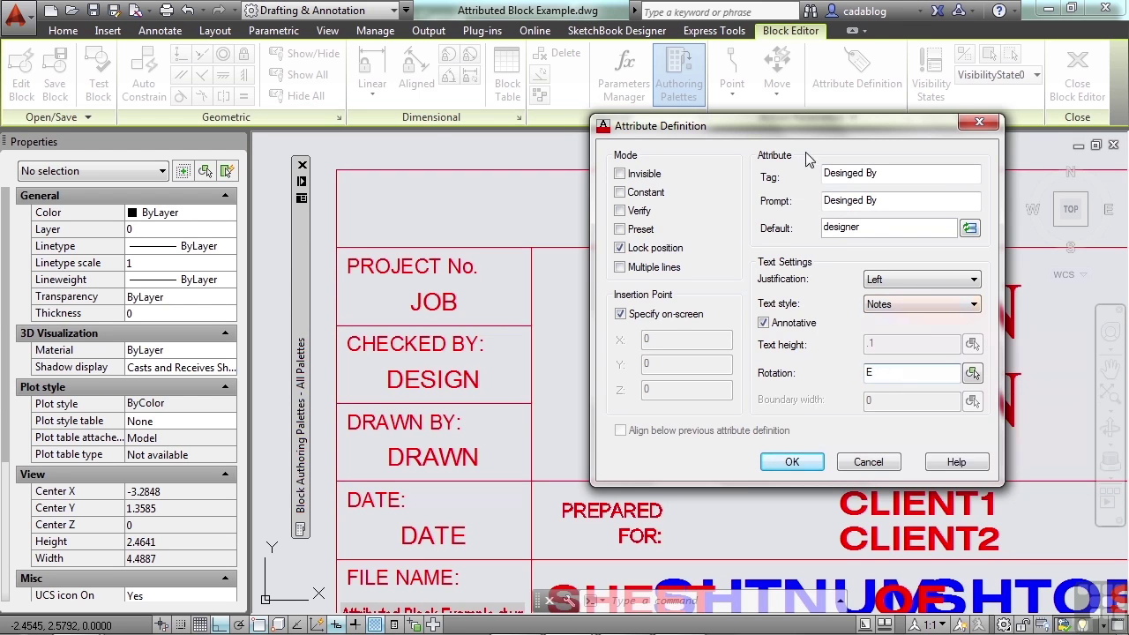
drag(764, 132, 597, 91)
Step: Submit the attribute, dismiss the no-spaces error, and change the tag to 'Desinged_By'
click(625, 419)
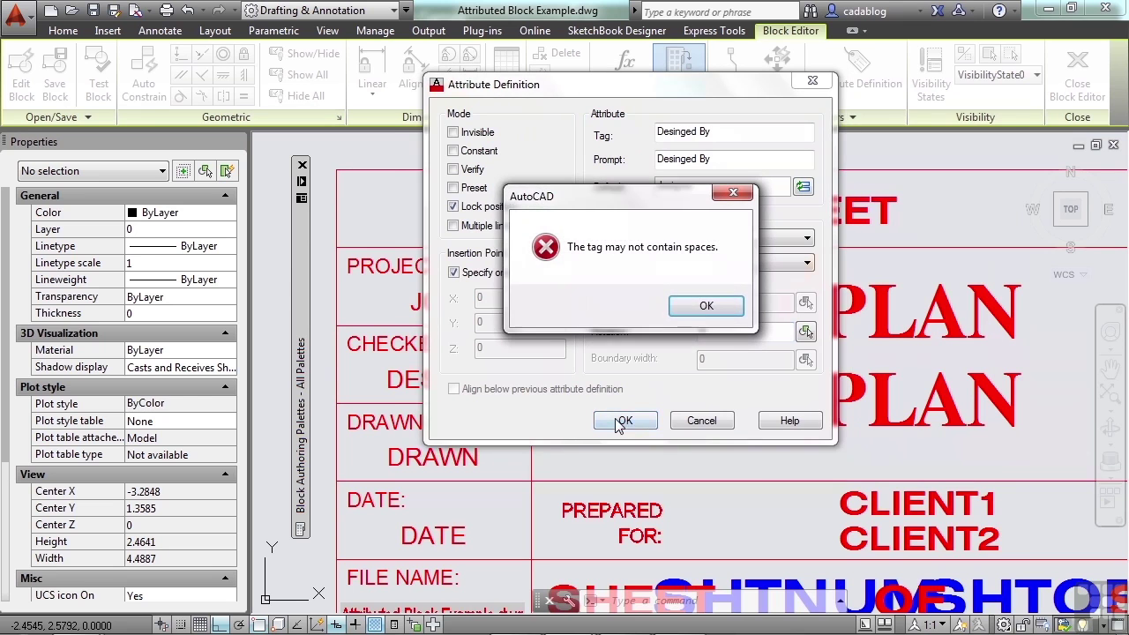
click(697, 312)
click(695, 308)
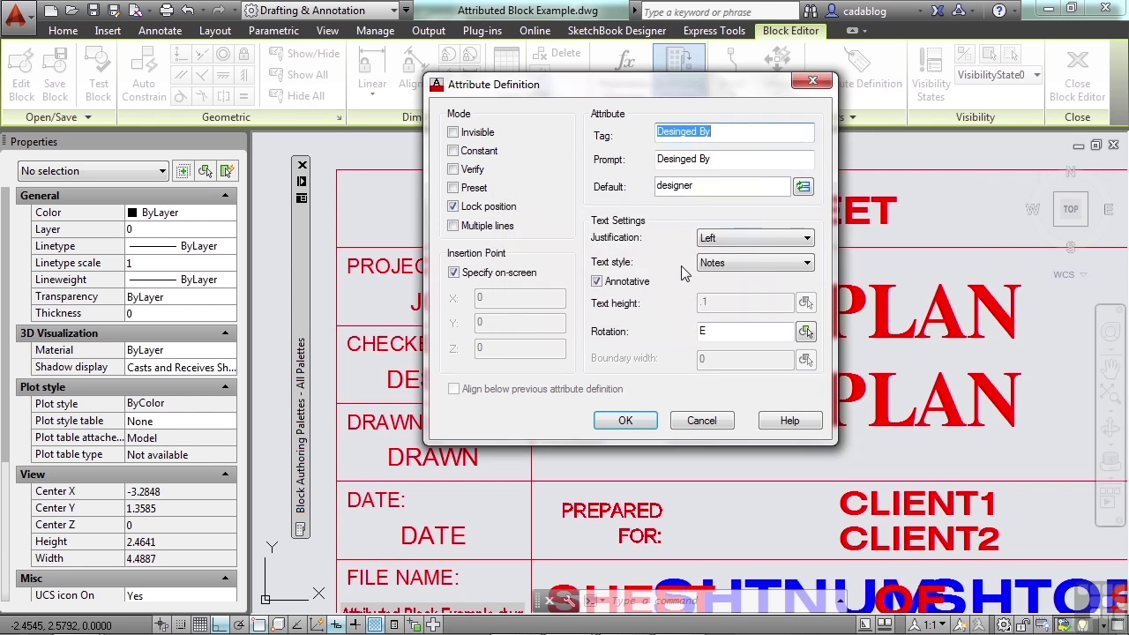
click(698, 135)
key(BackSpace)
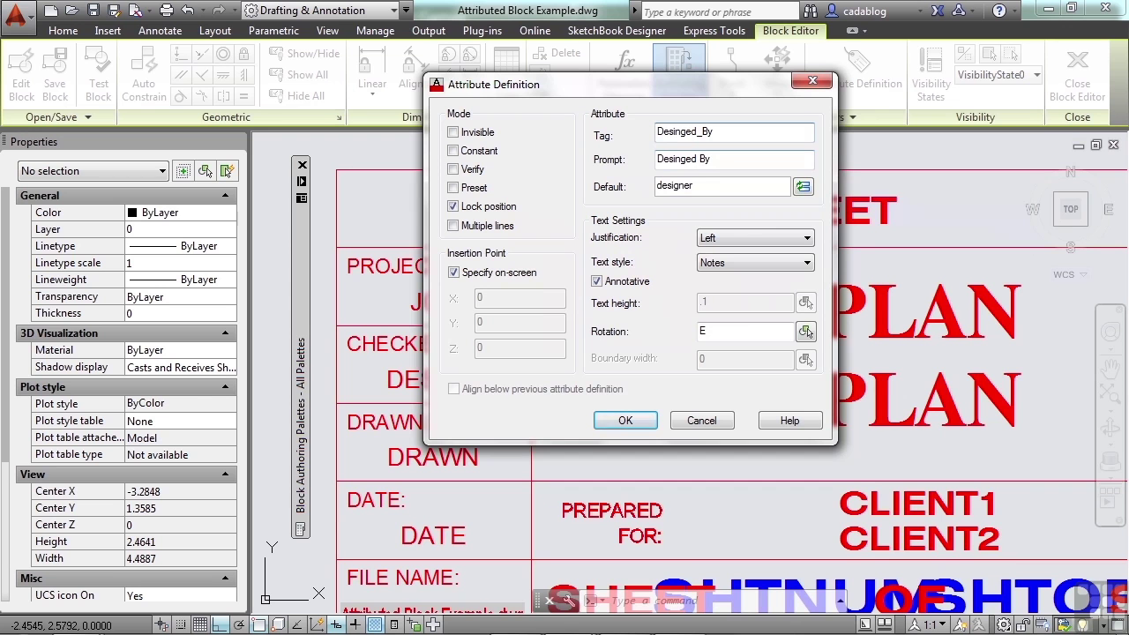
Step: Place the DESINGED_BY attribute in the title block's top-left cell
click(627, 420)
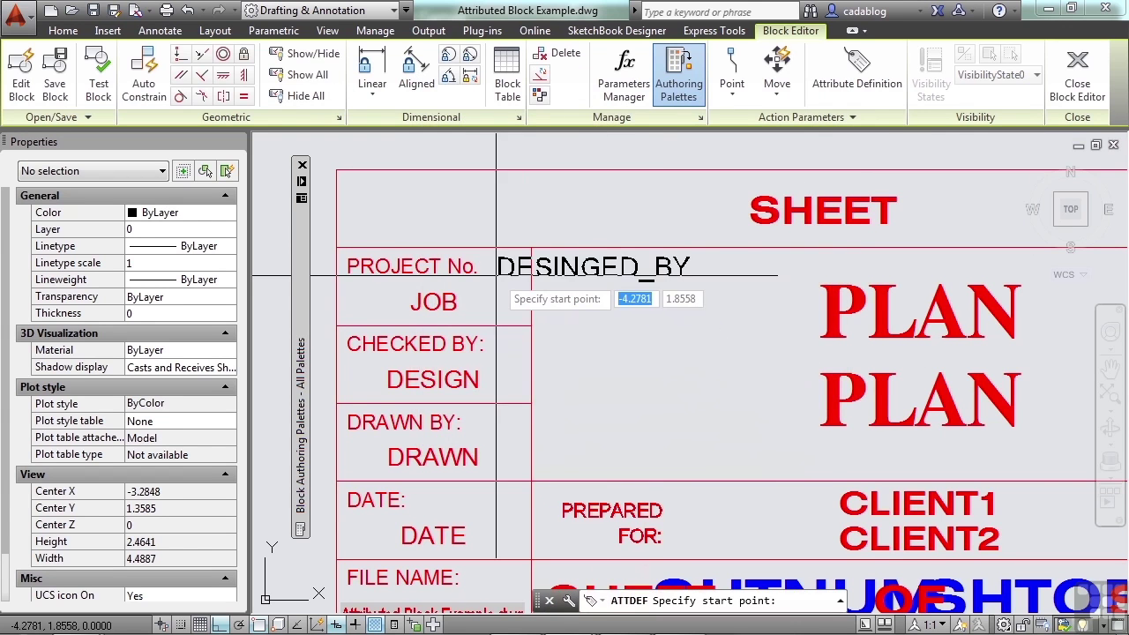
scroll(492, 261, down, 2)
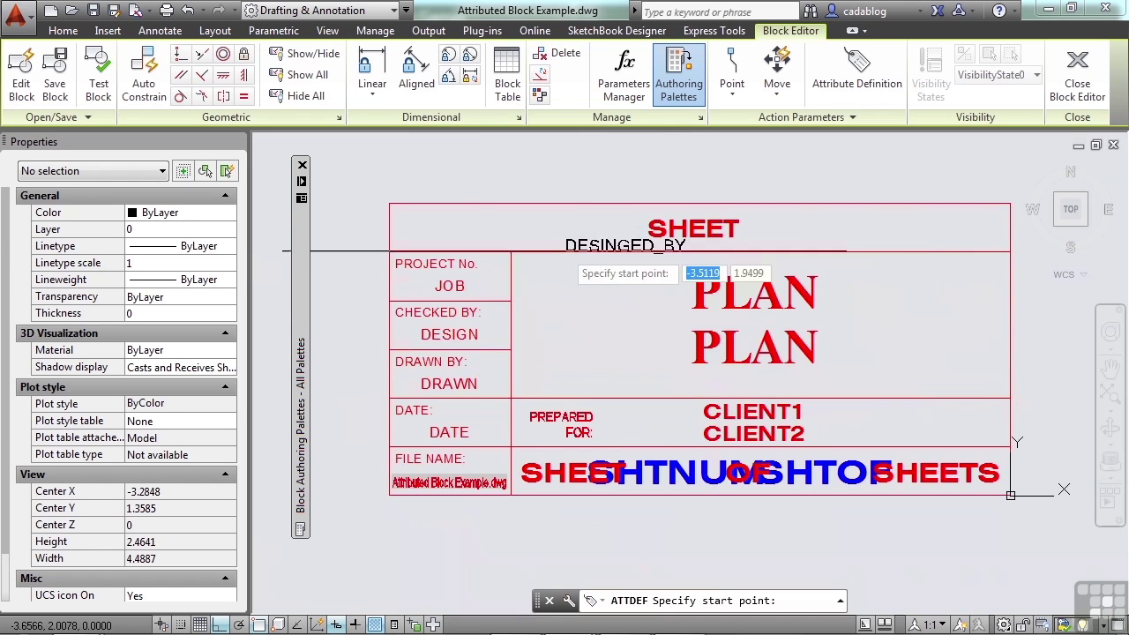
scroll(431, 227, up, 2)
scroll(402, 231, down, 2)
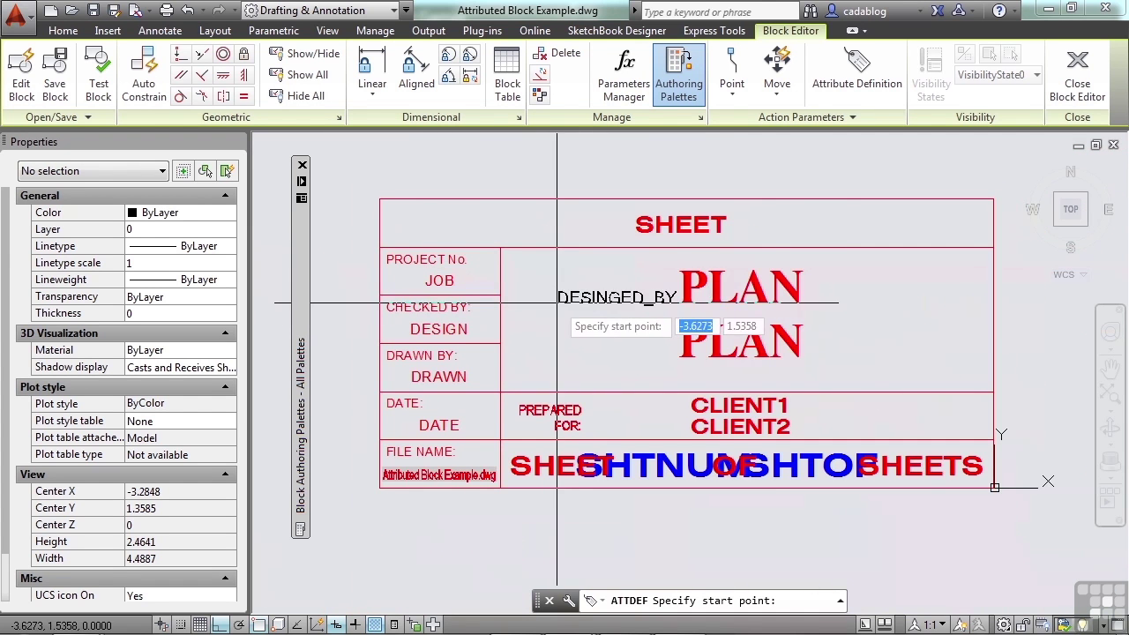
scroll(393, 231, up, 2)
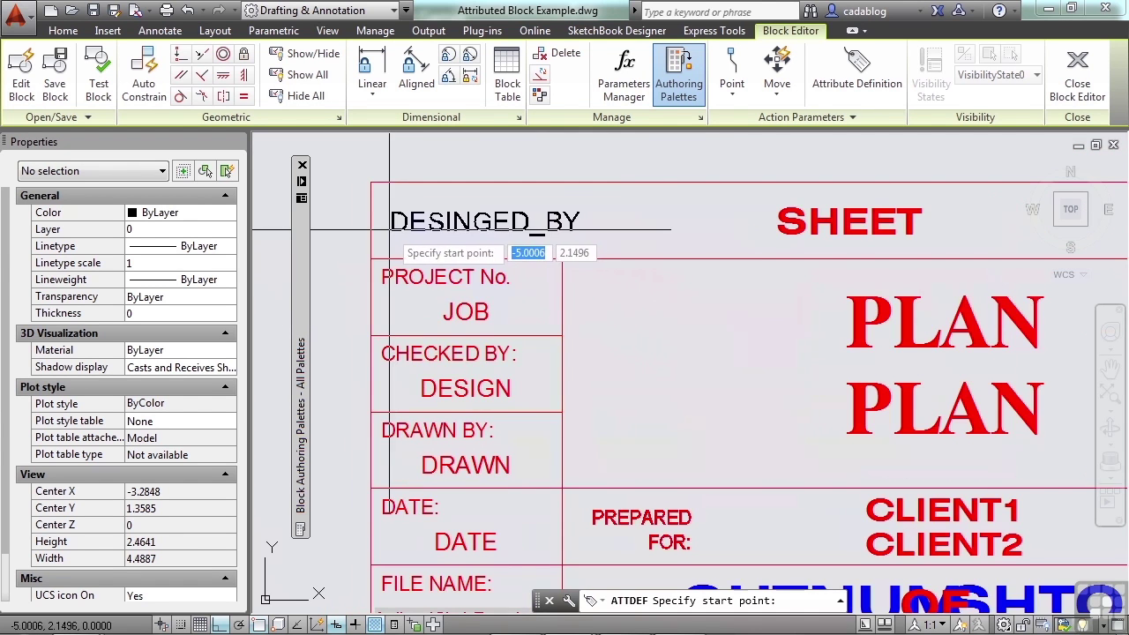
scroll(387, 229, up, 2)
click(382, 227)
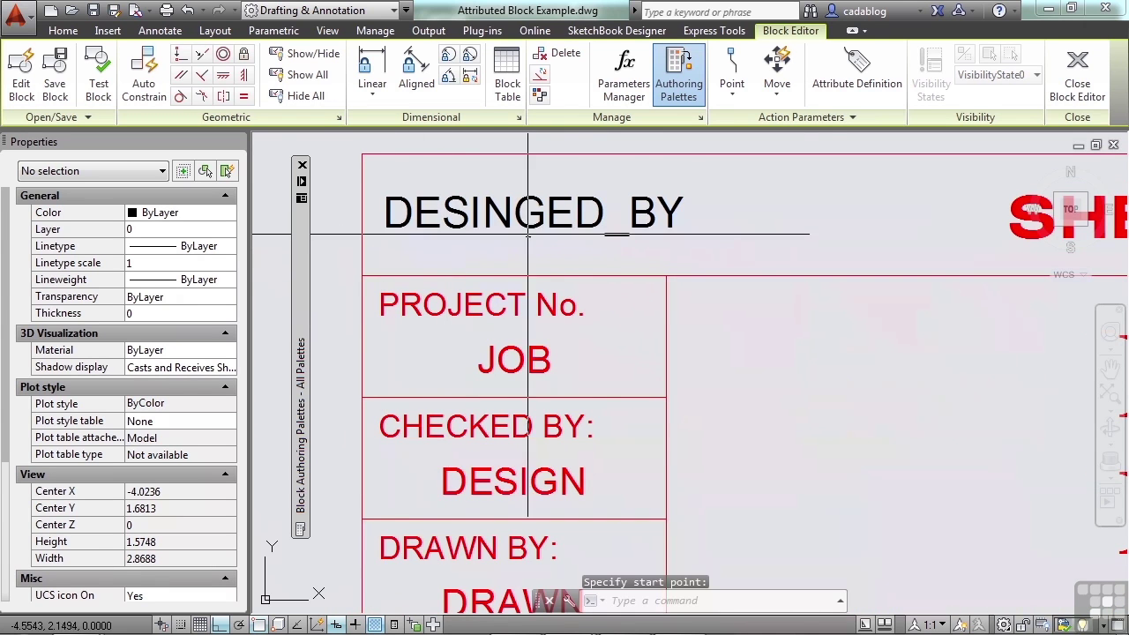
Step: Check the new attribute and PROJECT No. label in Properties, then launch Test Block
click(441, 218)
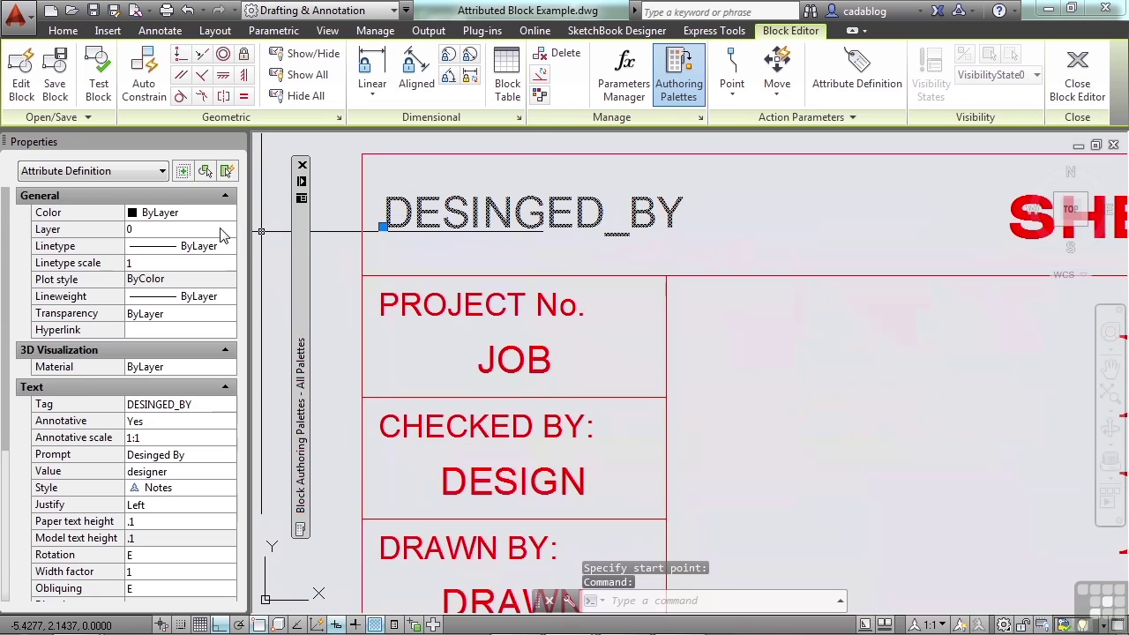
key(Escape)
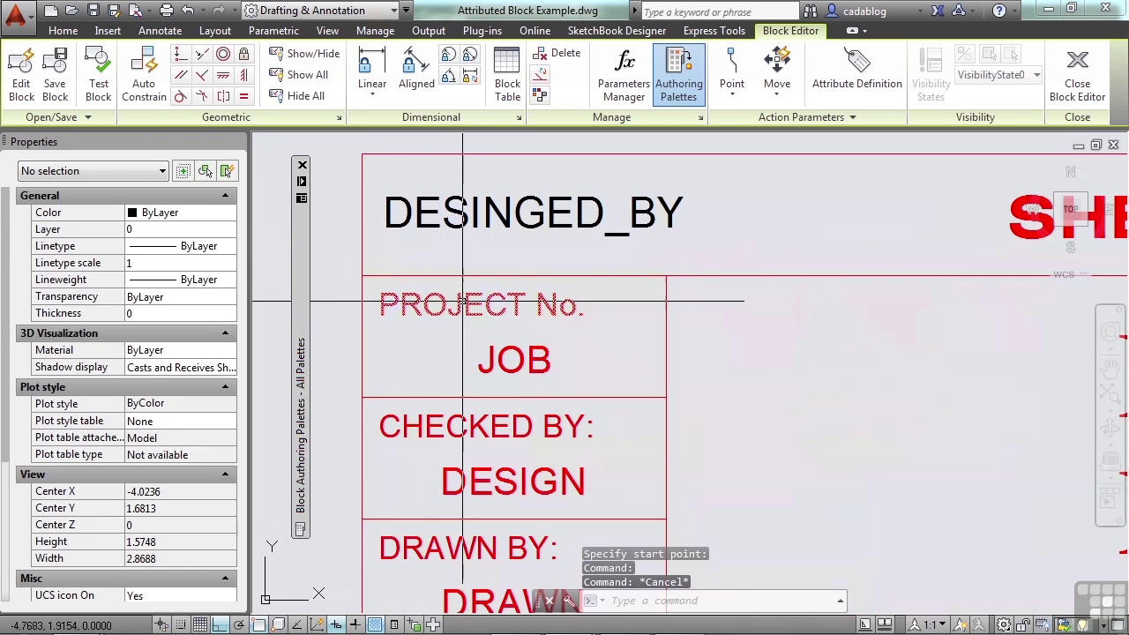
click(414, 304)
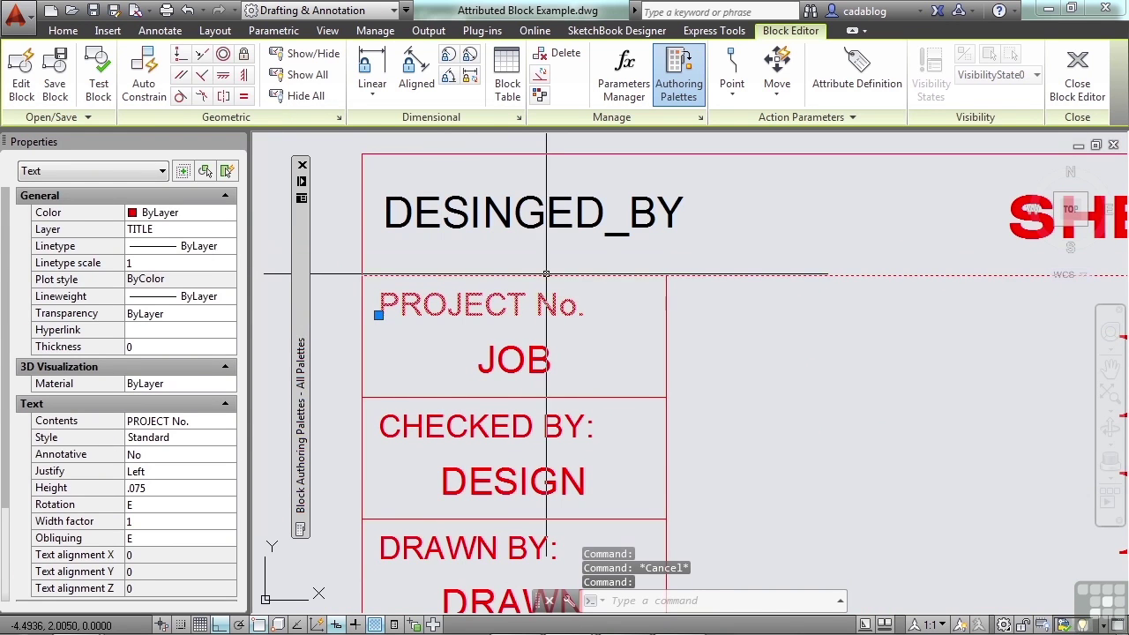
scroll(516, 274, down, 2)
key(Escape)
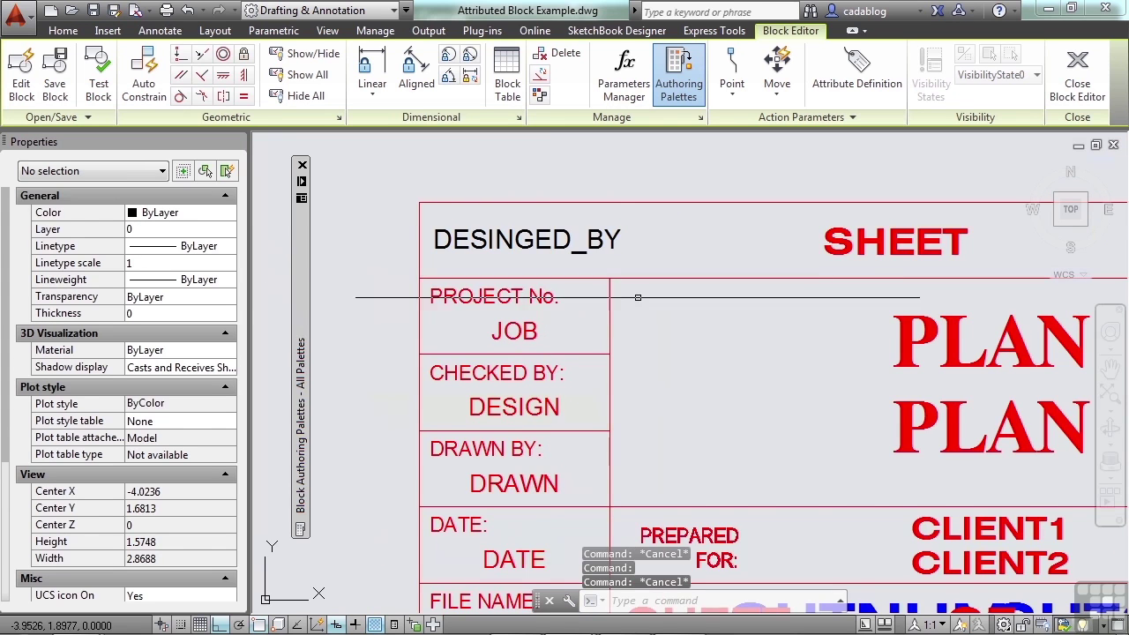
scroll(529, 281, down, 2)
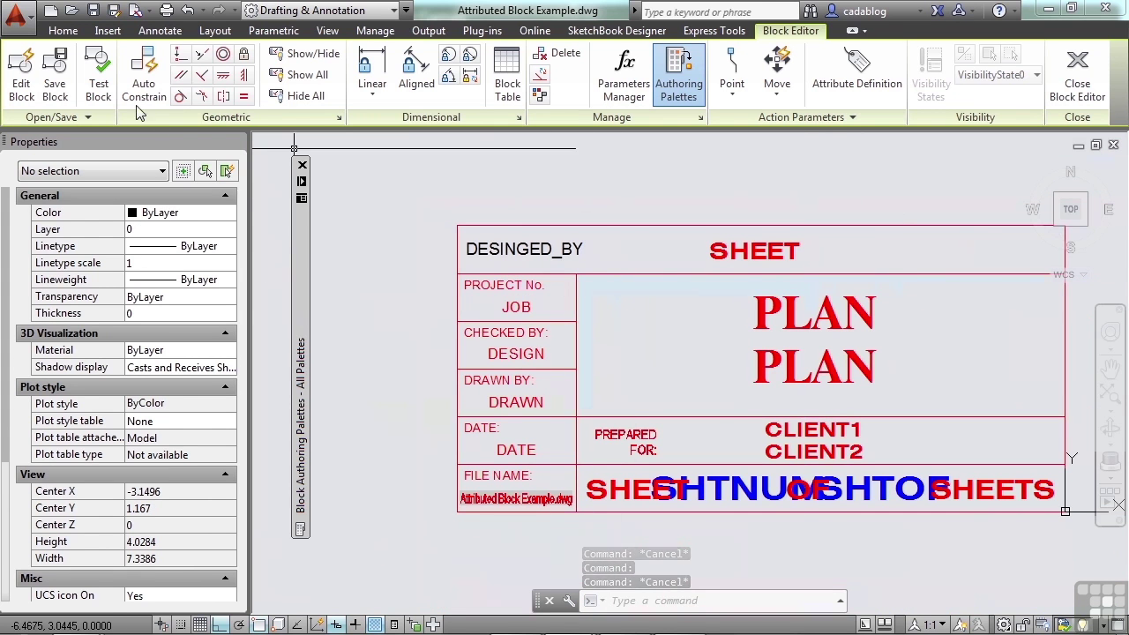
click(102, 93)
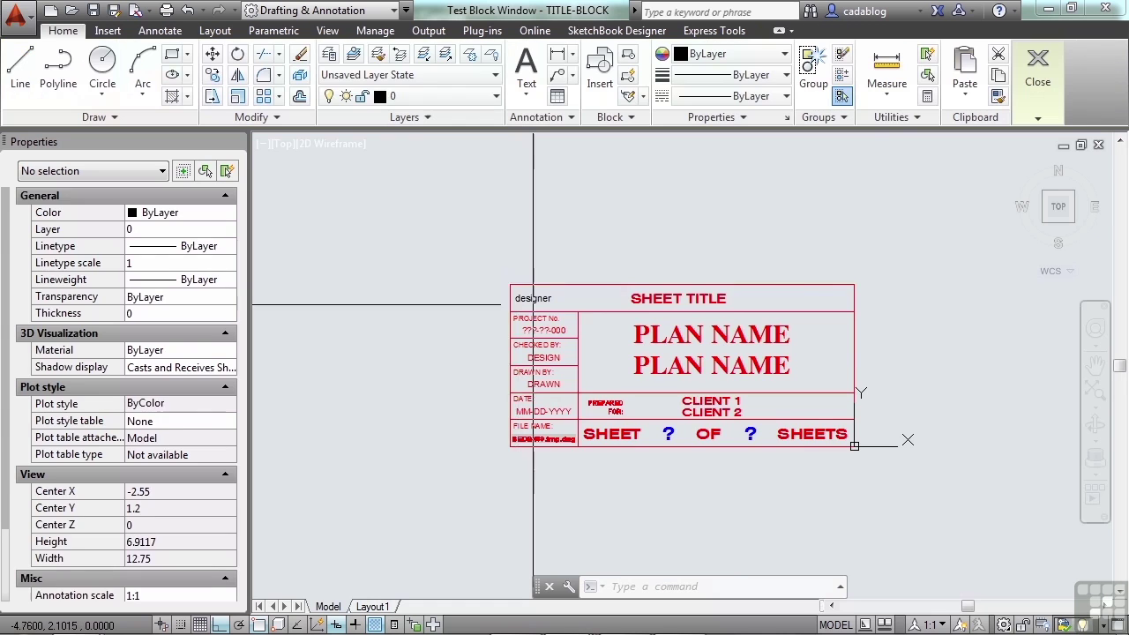
Step: Verify DESINGED_BY holds 'designer' in the test block's Enhanced Attribute Editor, then cancel
scroll(529, 300, up, 5)
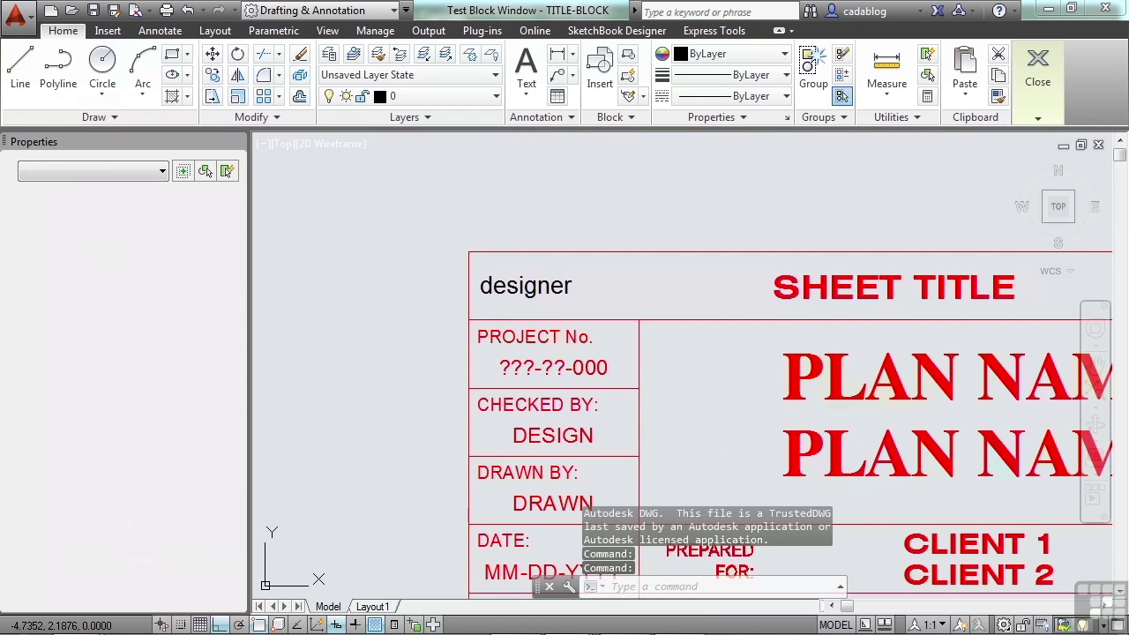
double_click(490, 296)
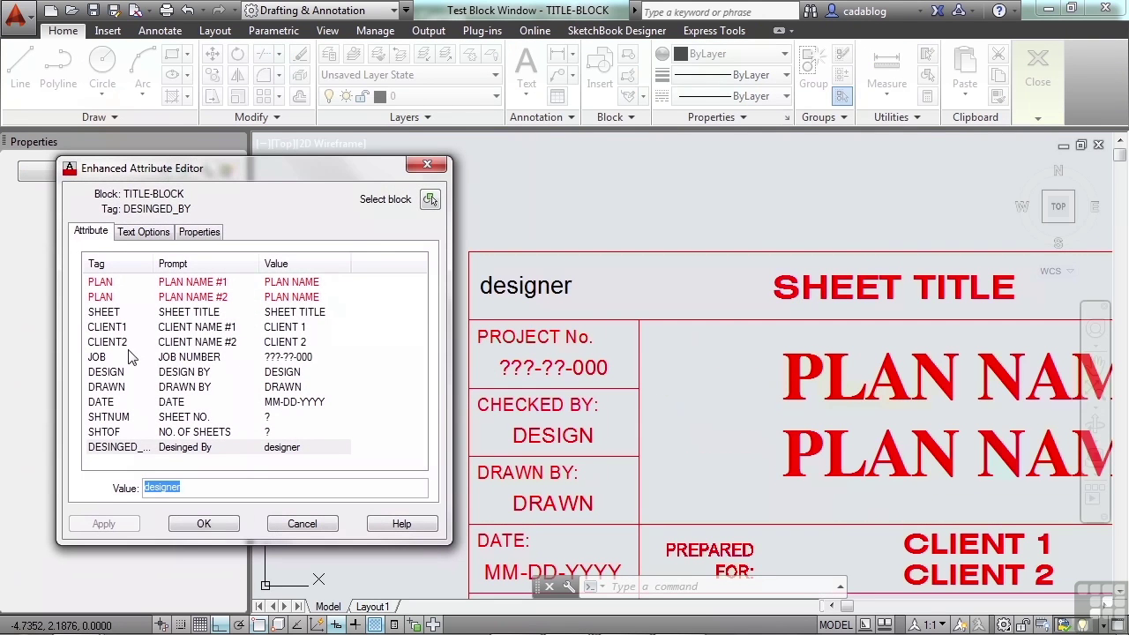
click(115, 451)
click(186, 489)
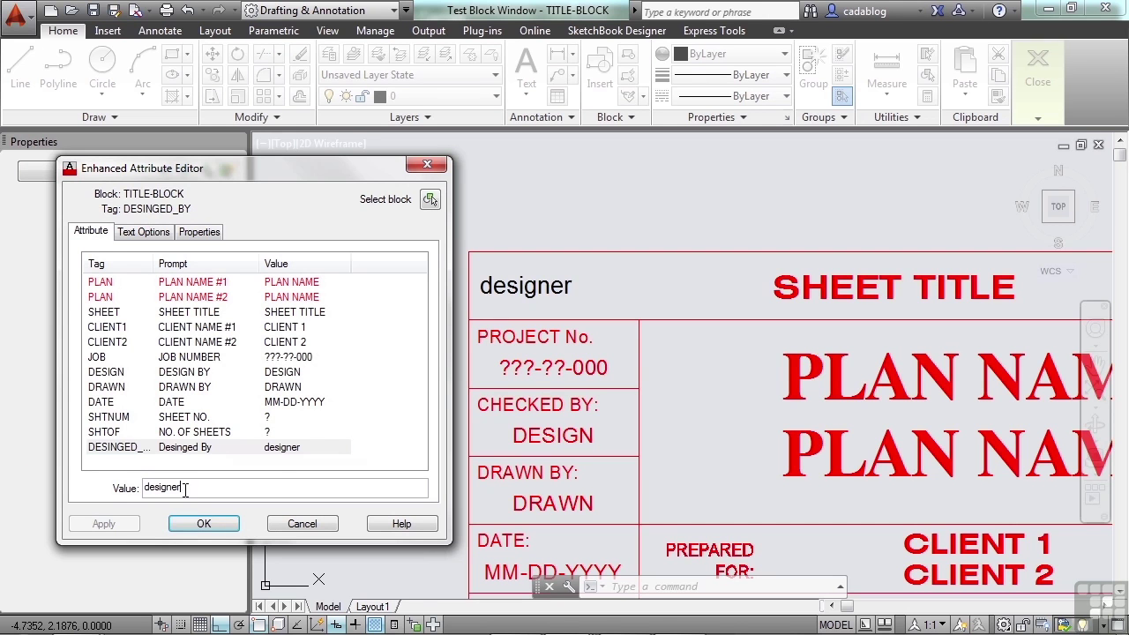
click(302, 524)
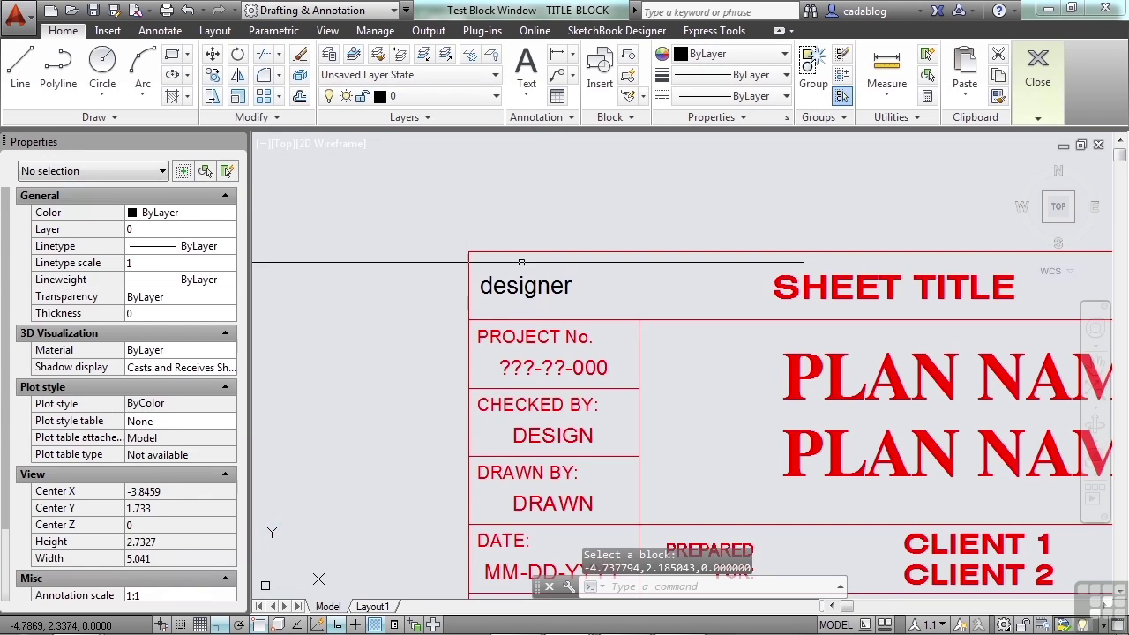
scroll(469, 249, down, 4)
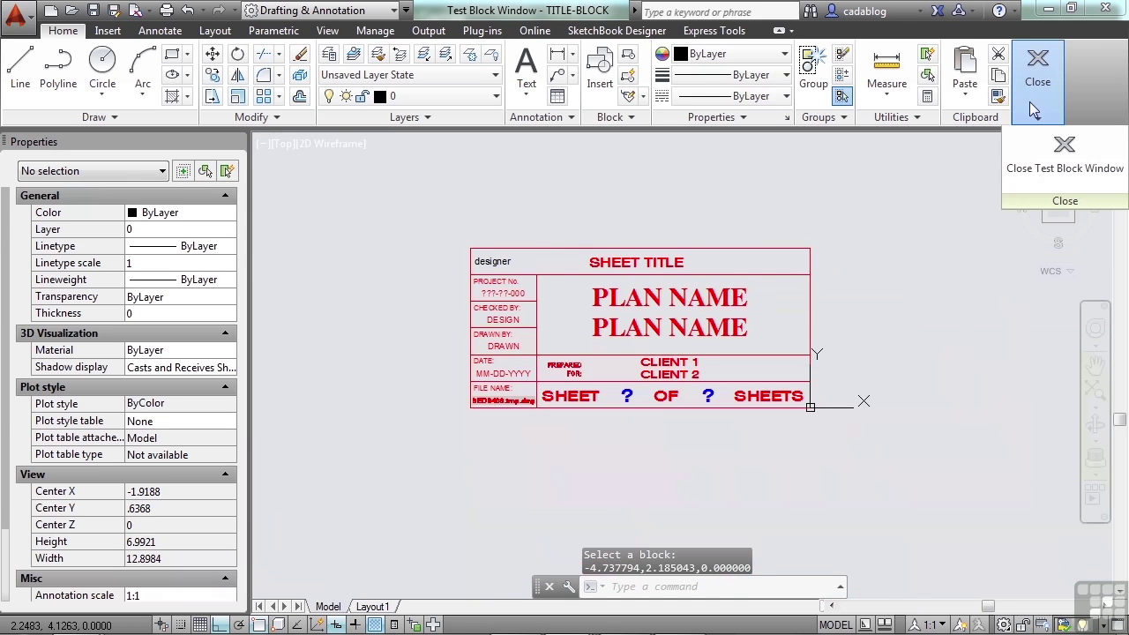
Step: Close the test window and Block Editor, saving TITLE-BLOCK changes, and view Layout1
click(1035, 178)
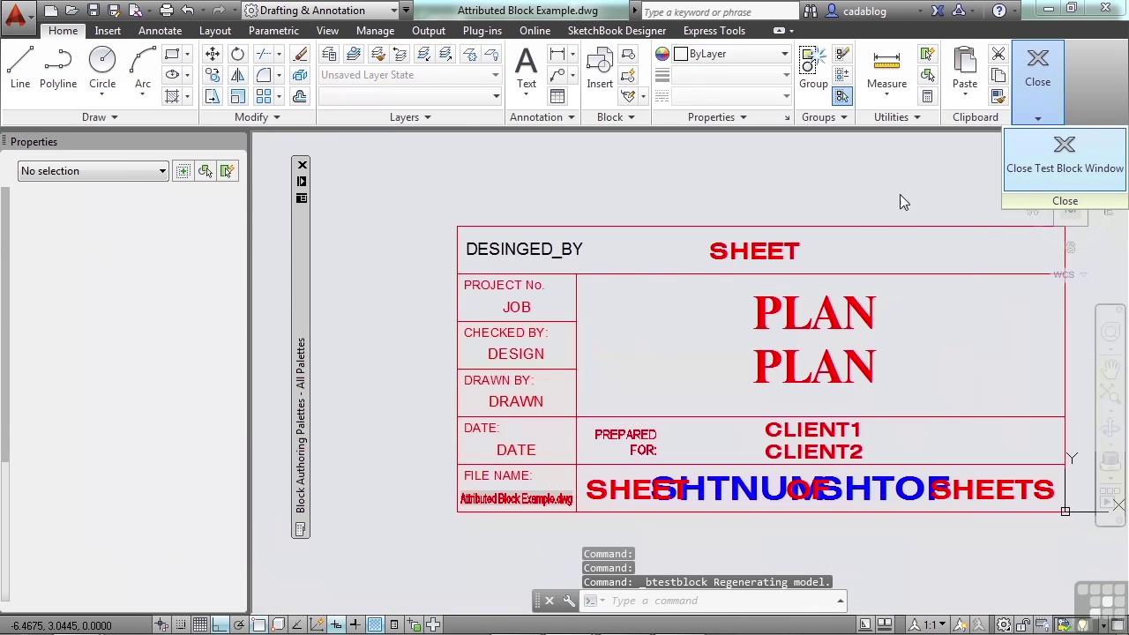
click(744, 414)
click(1076, 90)
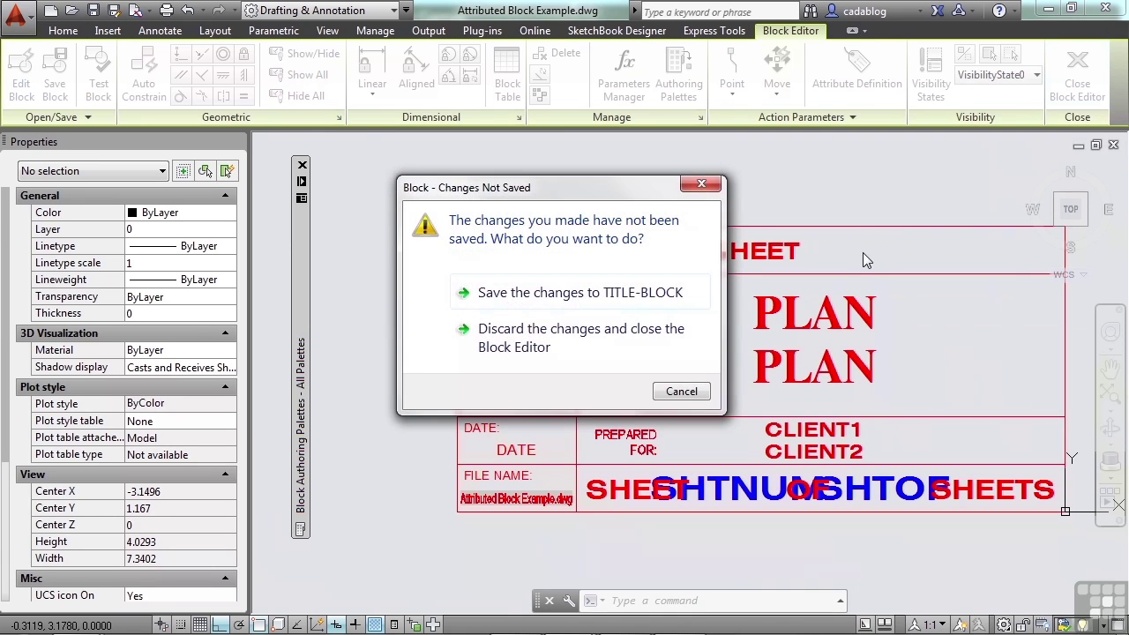
click(588, 296)
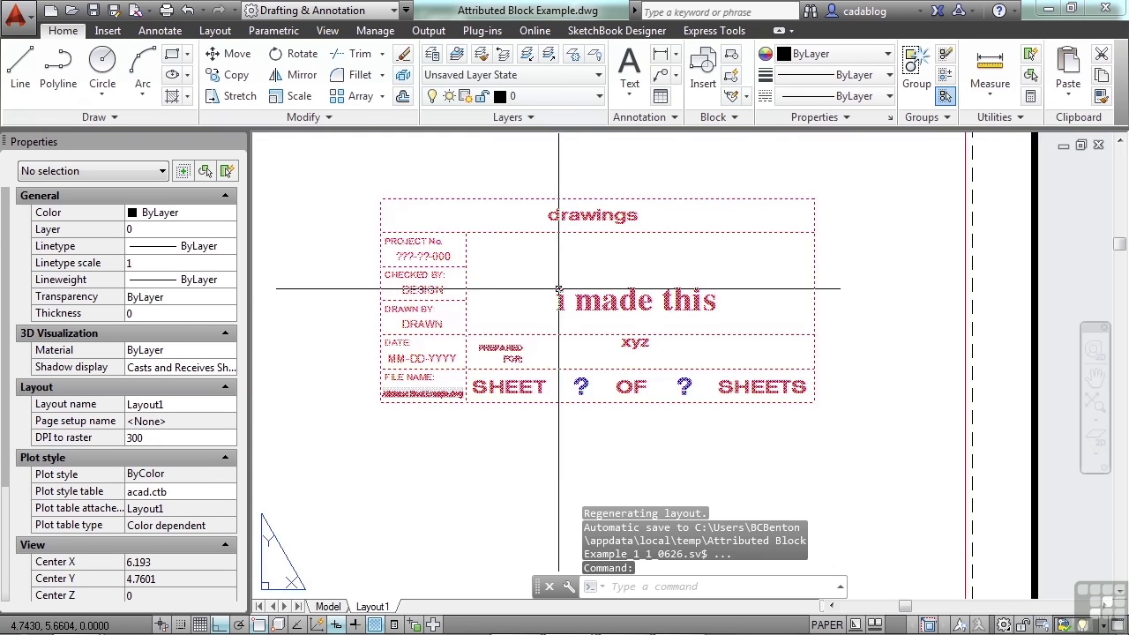
scroll(407, 209, up, 5)
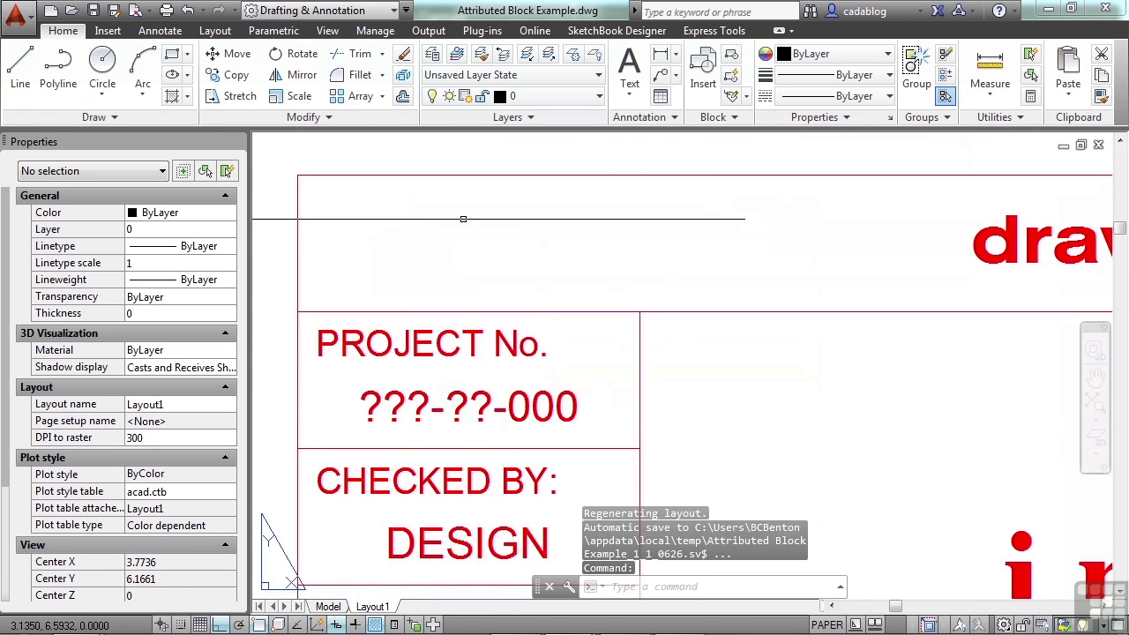
click(460, 250)
scroll(529, 265, down, 8)
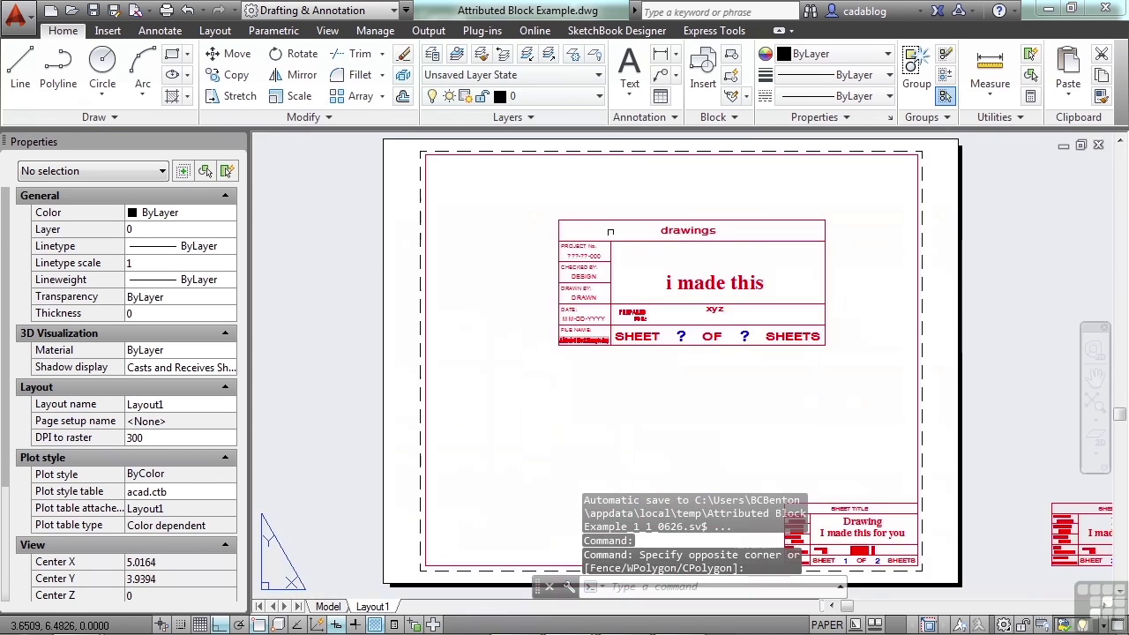
middle_drag(737, 364, 644, 367)
scroll(629, 256, up, 3)
scroll(629, 255, down, 3)
scroll(628, 256, down, 1)
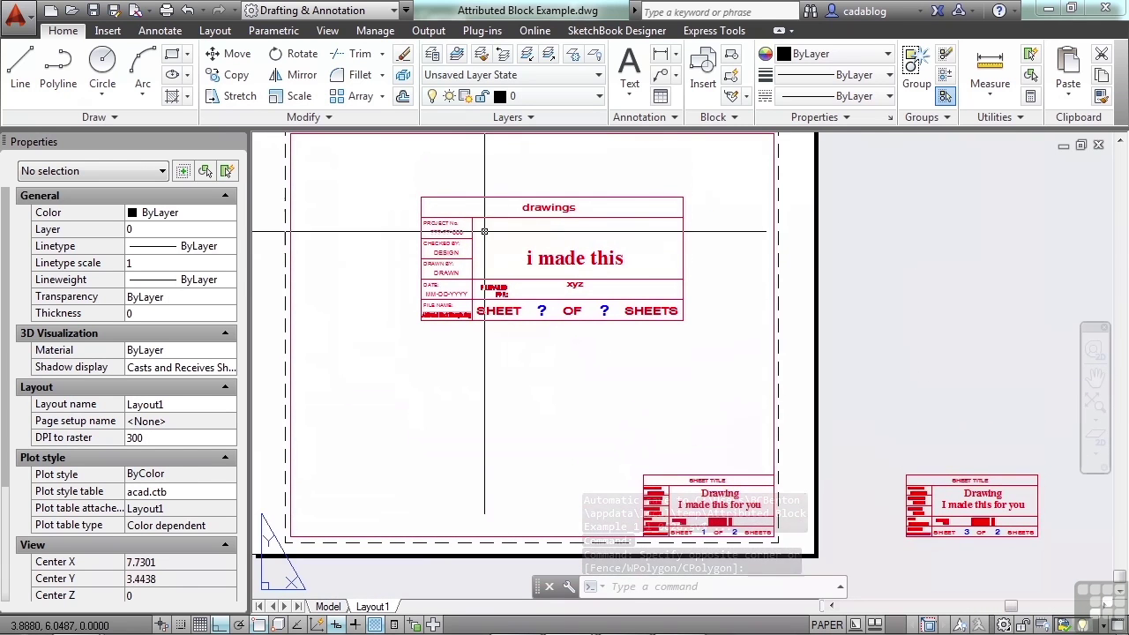
scroll(438, 198, up, 4)
middle_drag(403, 184, 415, 193)
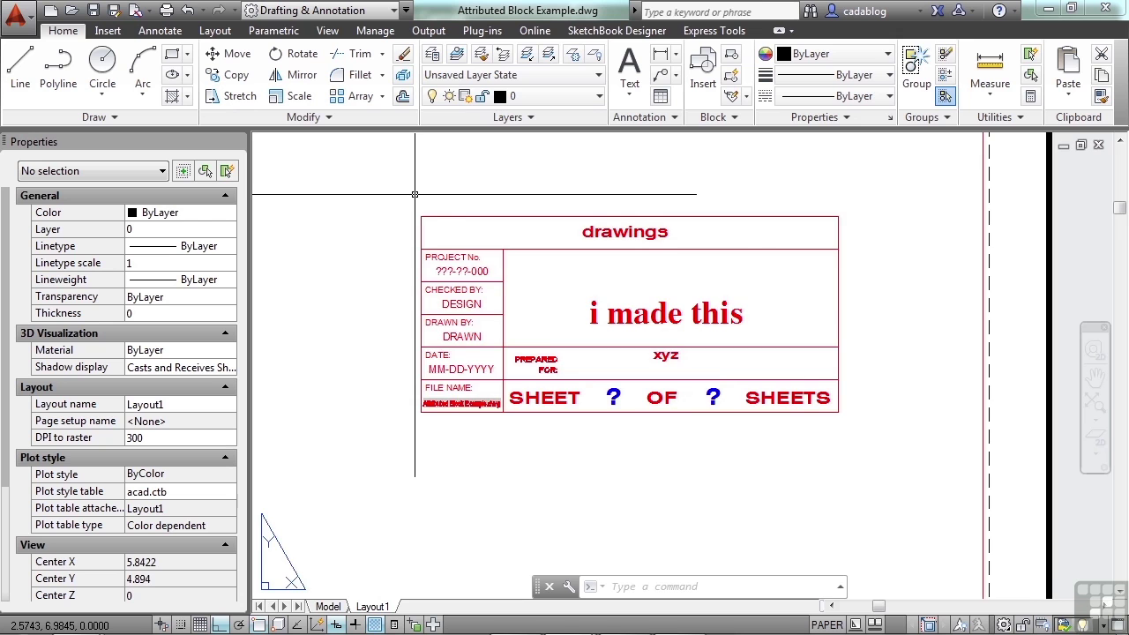
scroll(414, 194, up, 2)
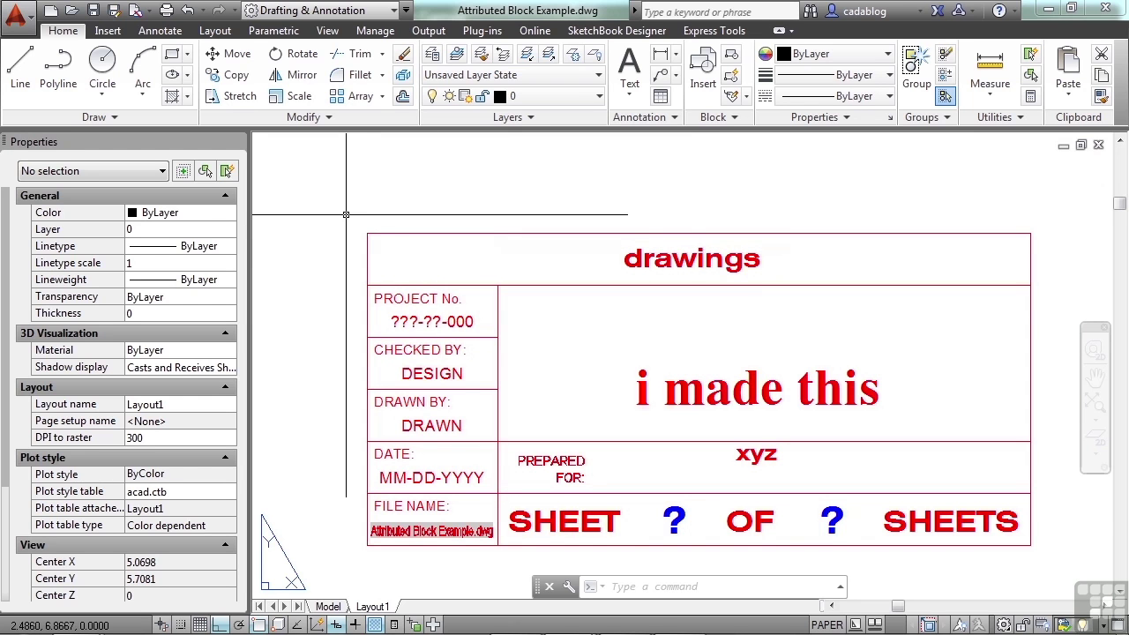
Step: Open the Block Attribute Manager with BATTMAN on the TITLE-BLOCK block
text(ba)
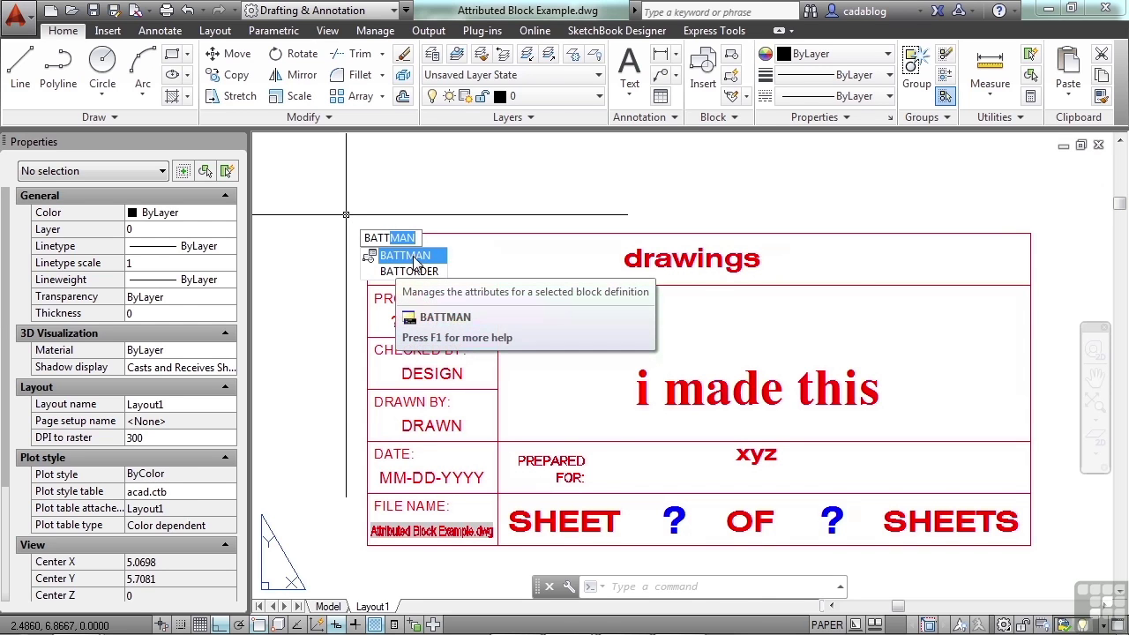
click(415, 257)
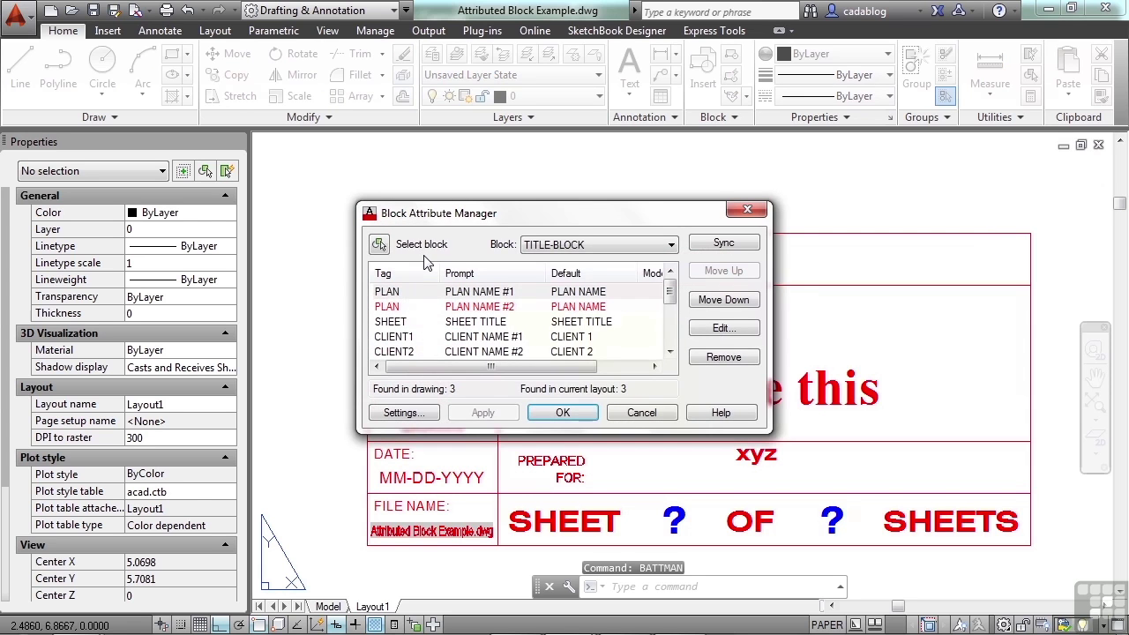
drag(454, 219, 429, 203)
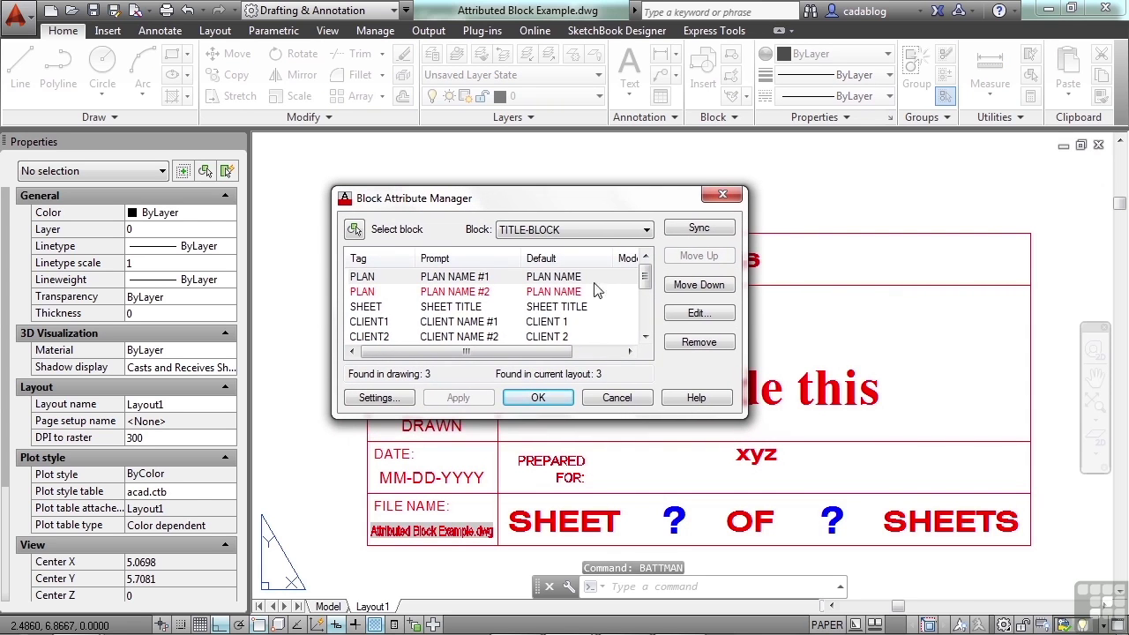
click(595, 233)
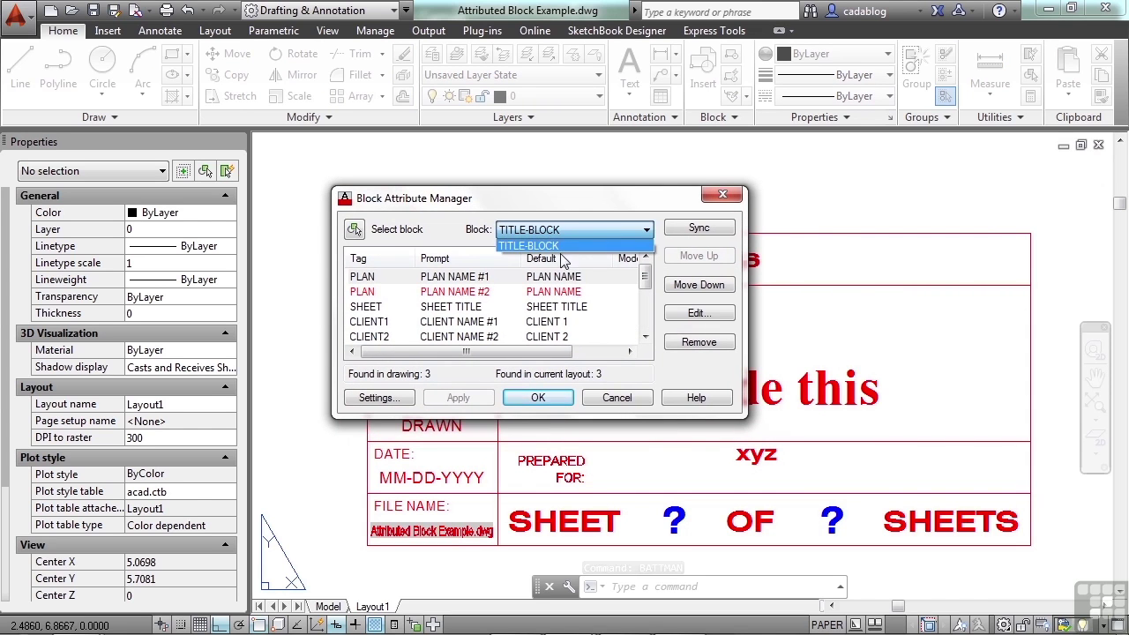
click(555, 244)
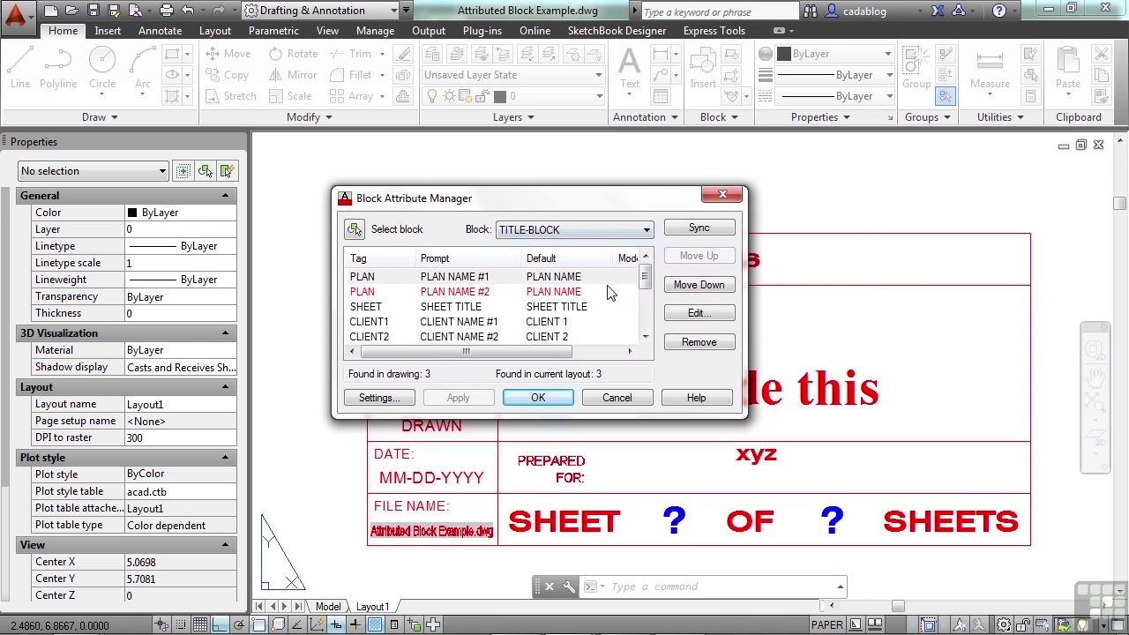
Step: Select the DESINGED_BY attribute at the end of the attribute list
drag(646, 281, 648, 312)
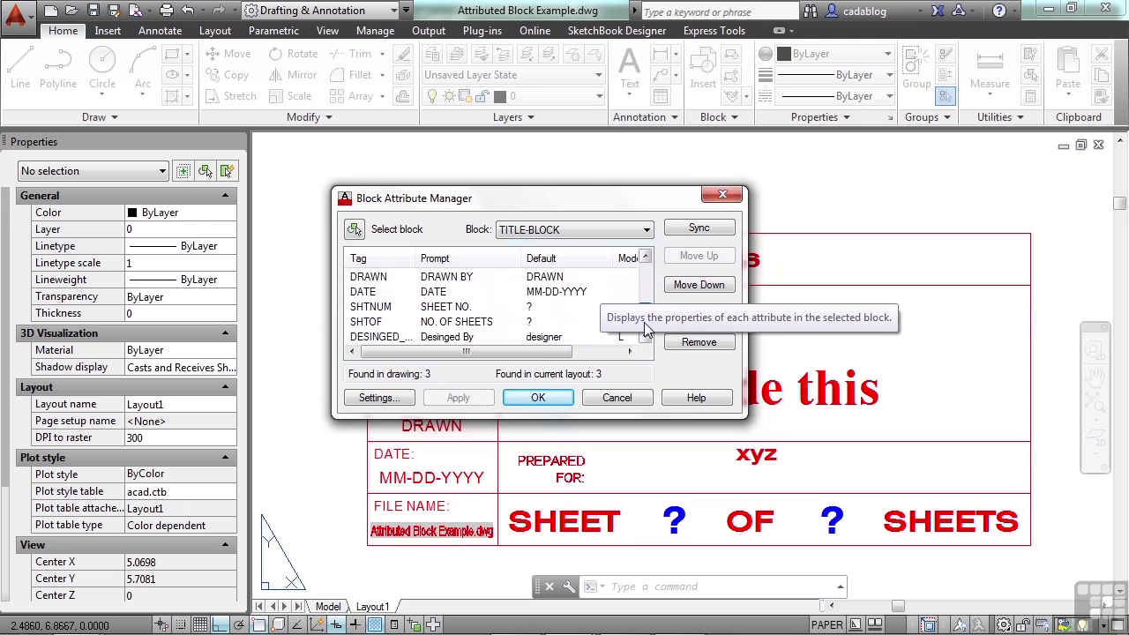
click(382, 340)
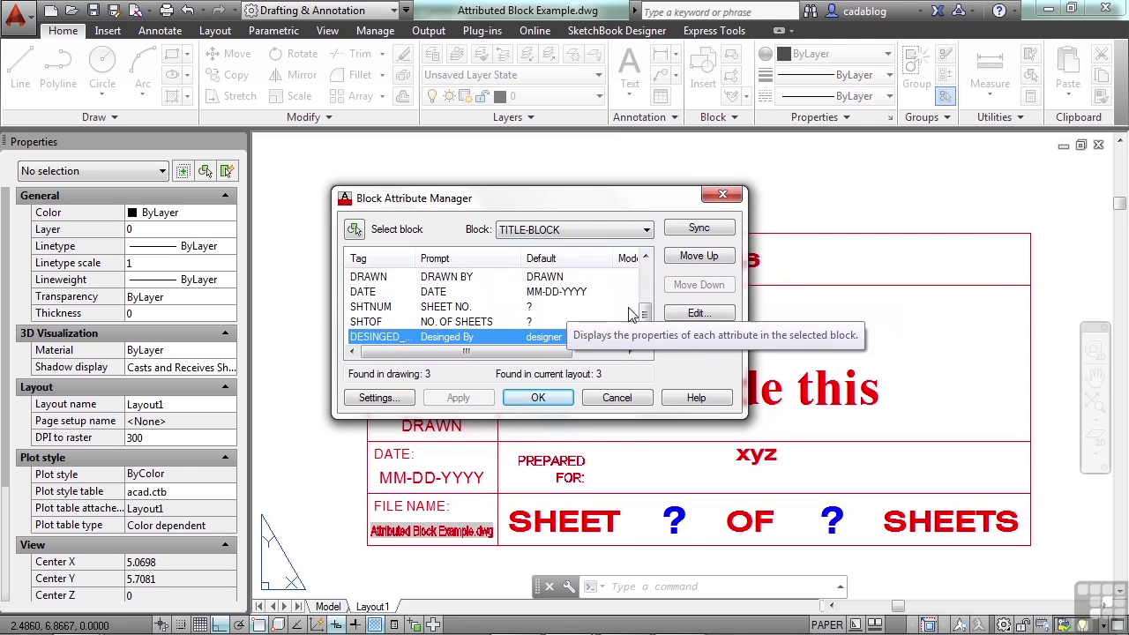
drag(644, 319, 645, 262)
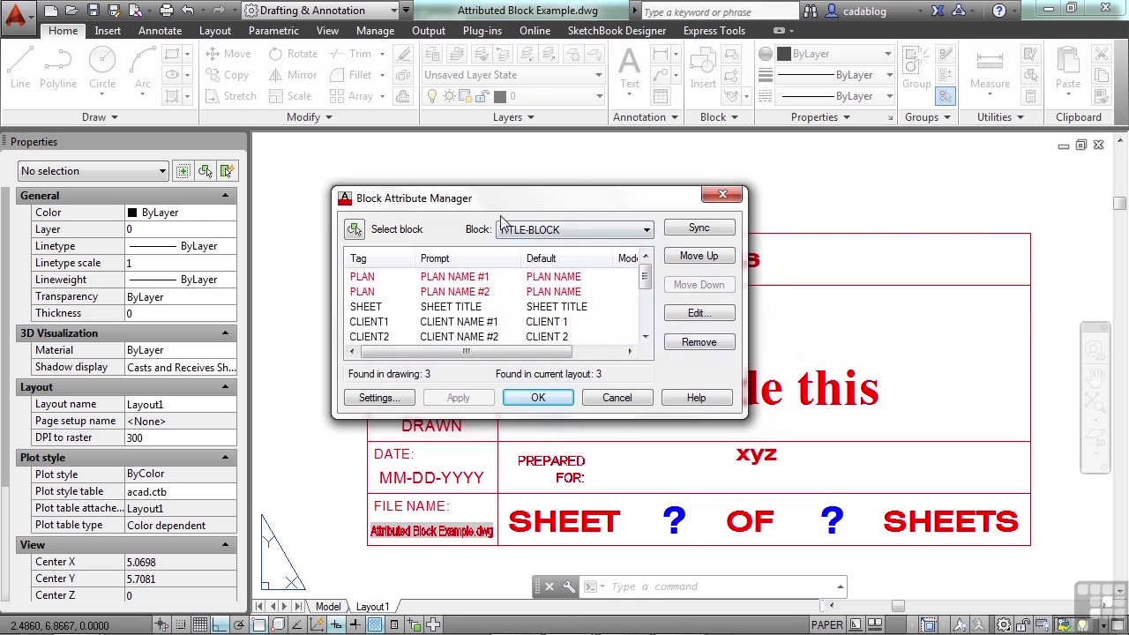
mouse_move(550, 191)
mouse_down()
mouse_move(688, 166)
mouse_move(545, 173)
mouse_up()
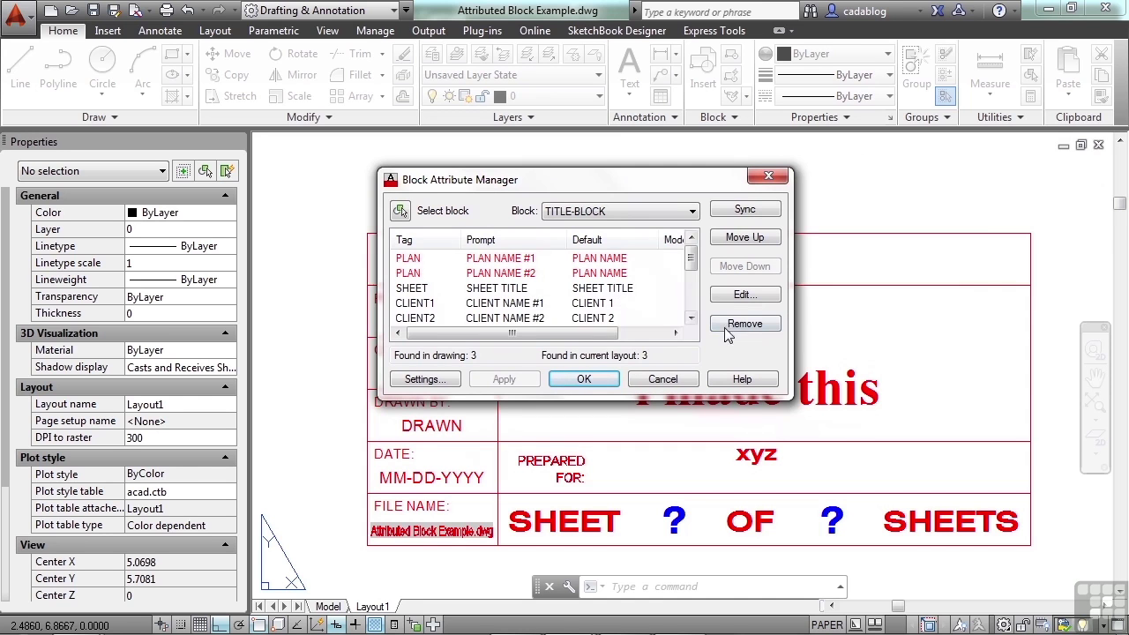
scroll(691, 273, down, 5)
click(674, 318)
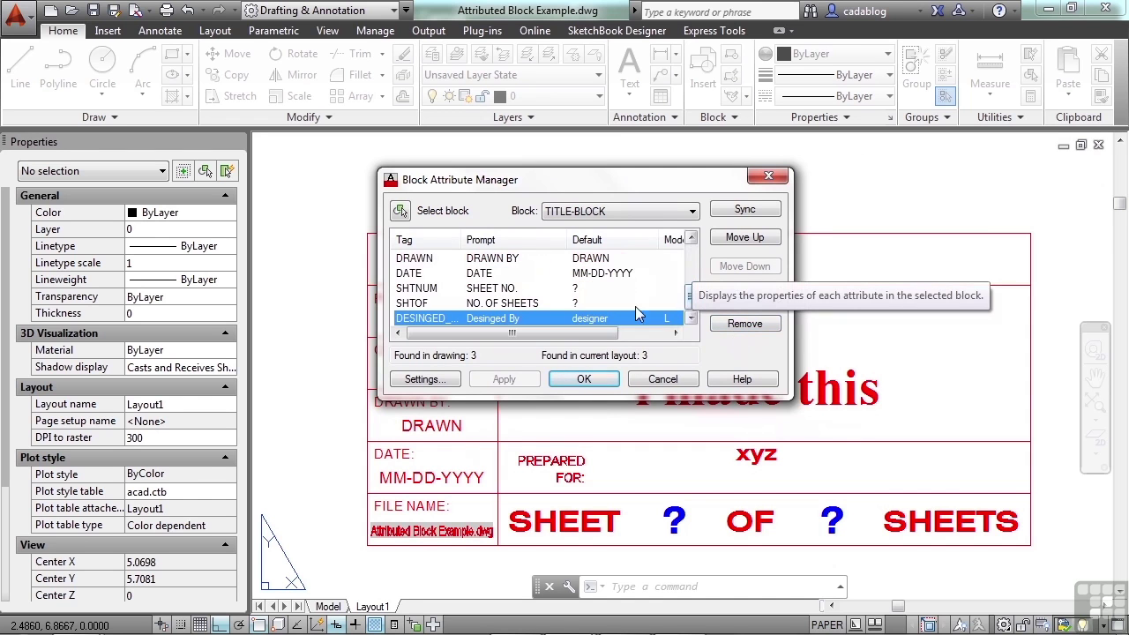
Step: Move the SHEET attribute to the top of TITLE-BLOCK's attribute order
scroll(687, 310, up, 5)
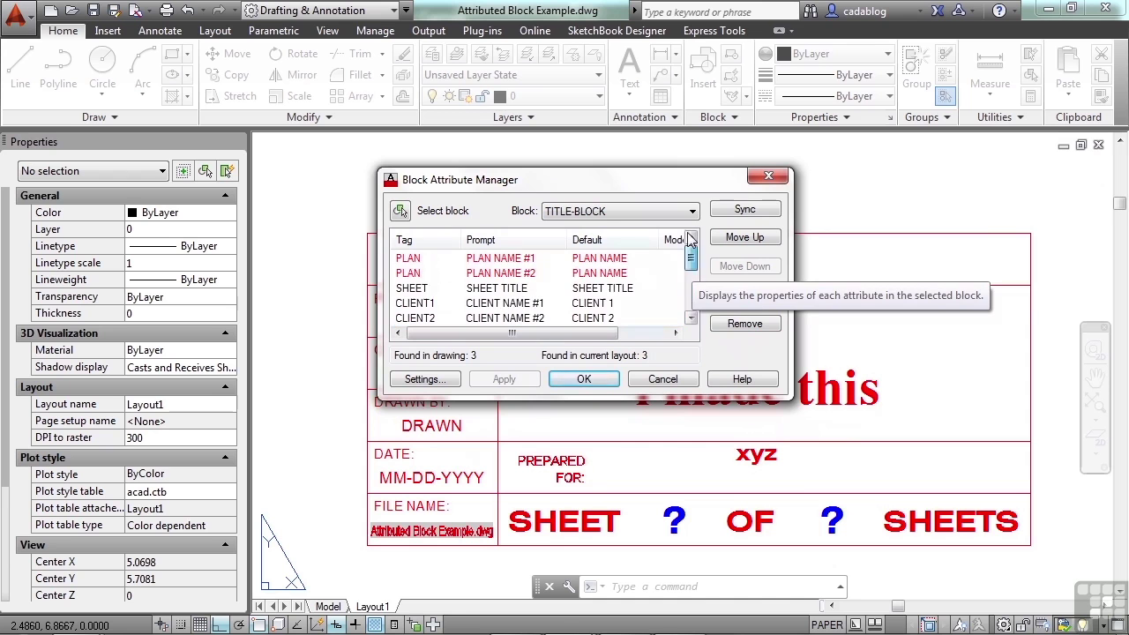
click(519, 289)
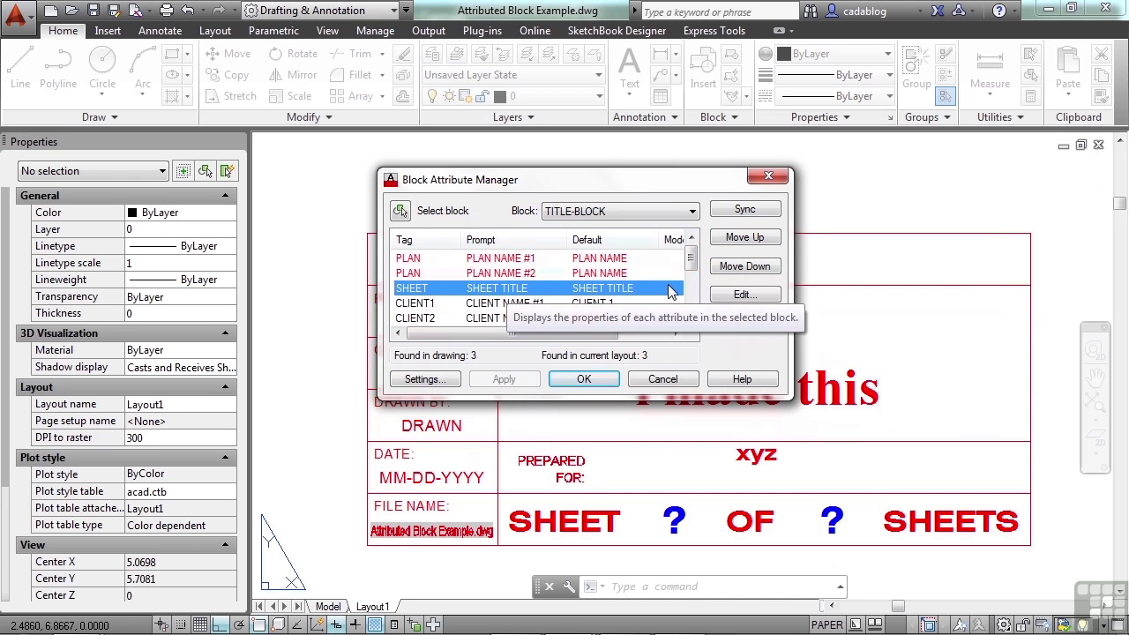
click(745, 240)
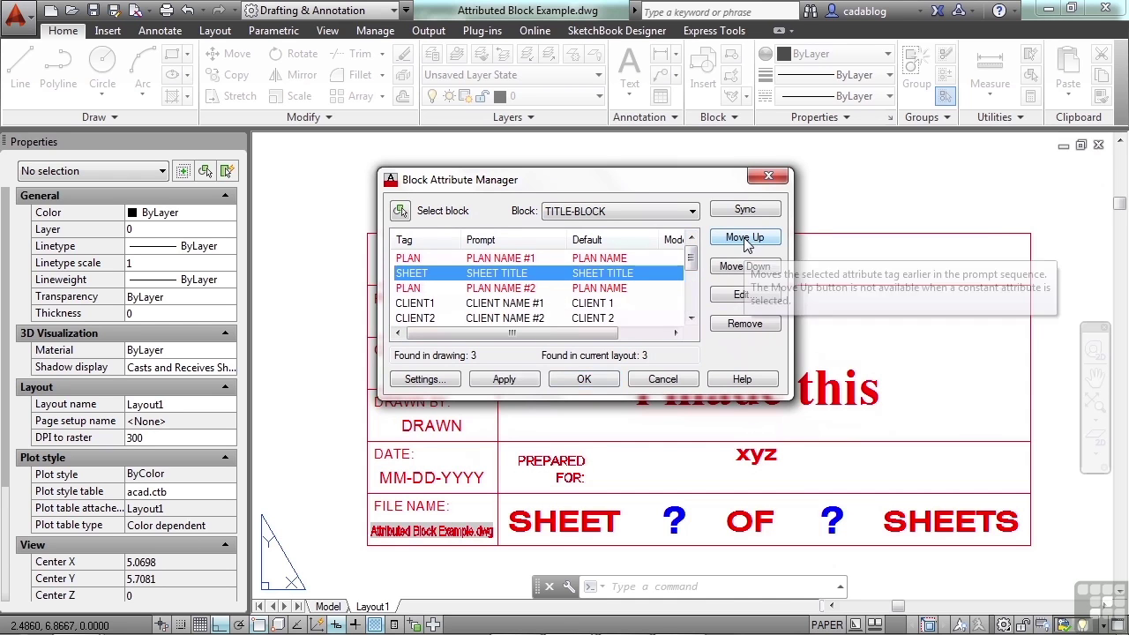
click(745, 244)
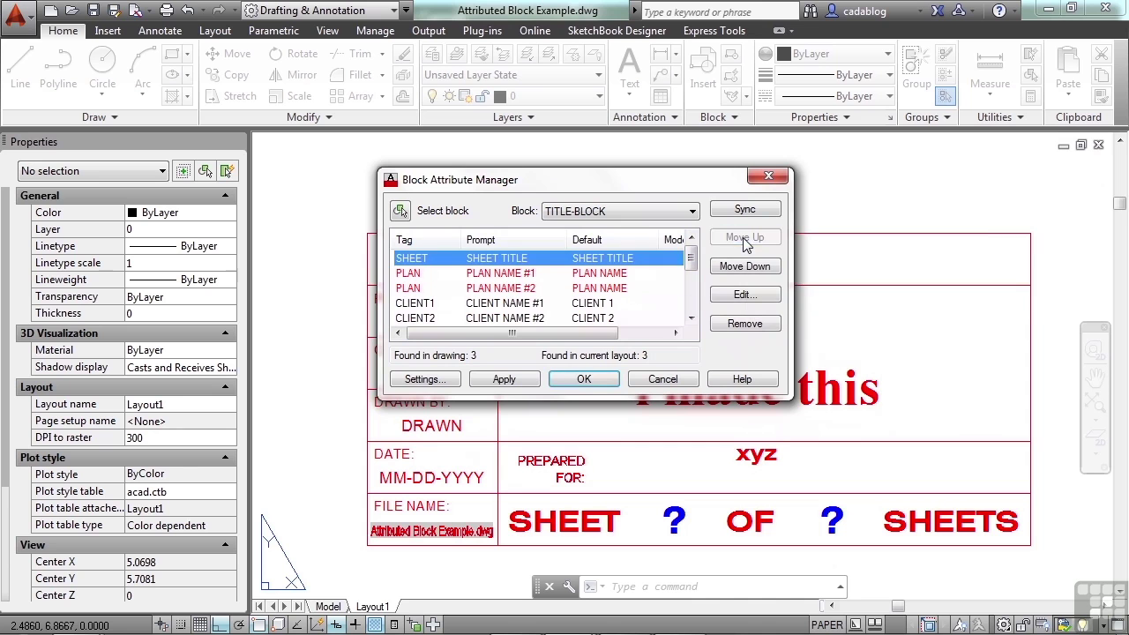
Step: Apply the attribute changes and close the Block Attribute Manager
click(512, 274)
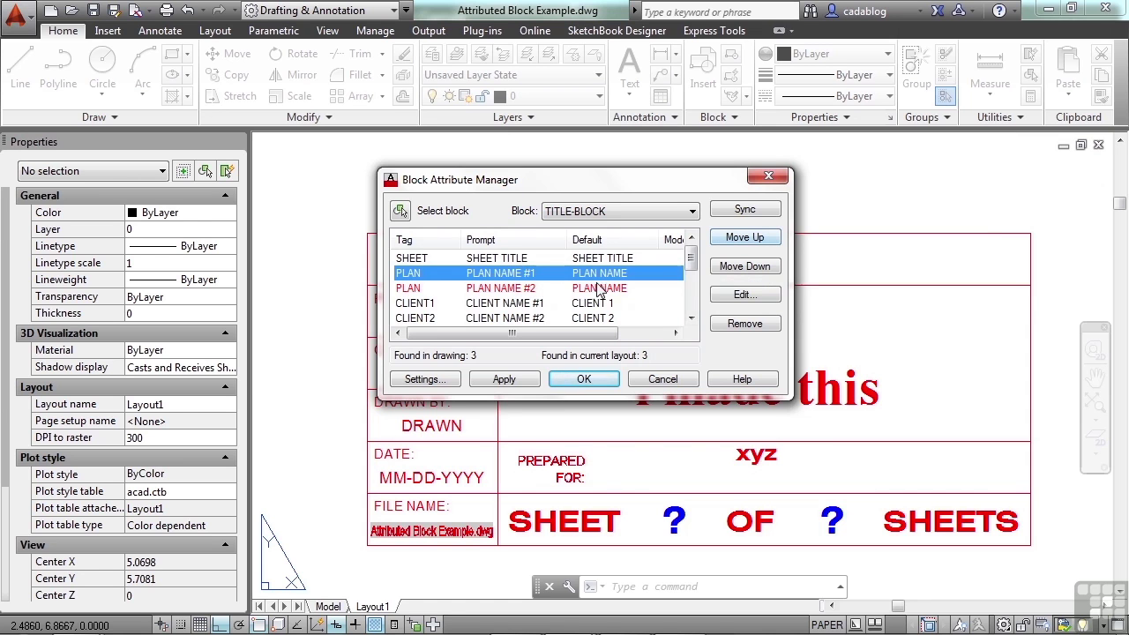
scroll(690, 283, down, 3)
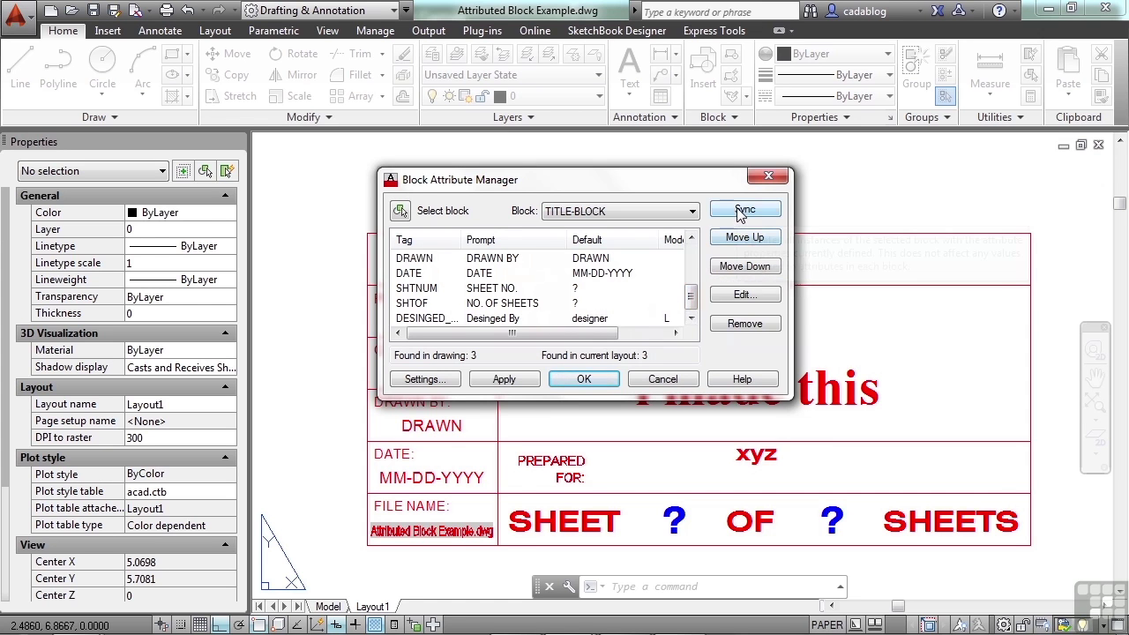
drag(654, 180, 817, 190)
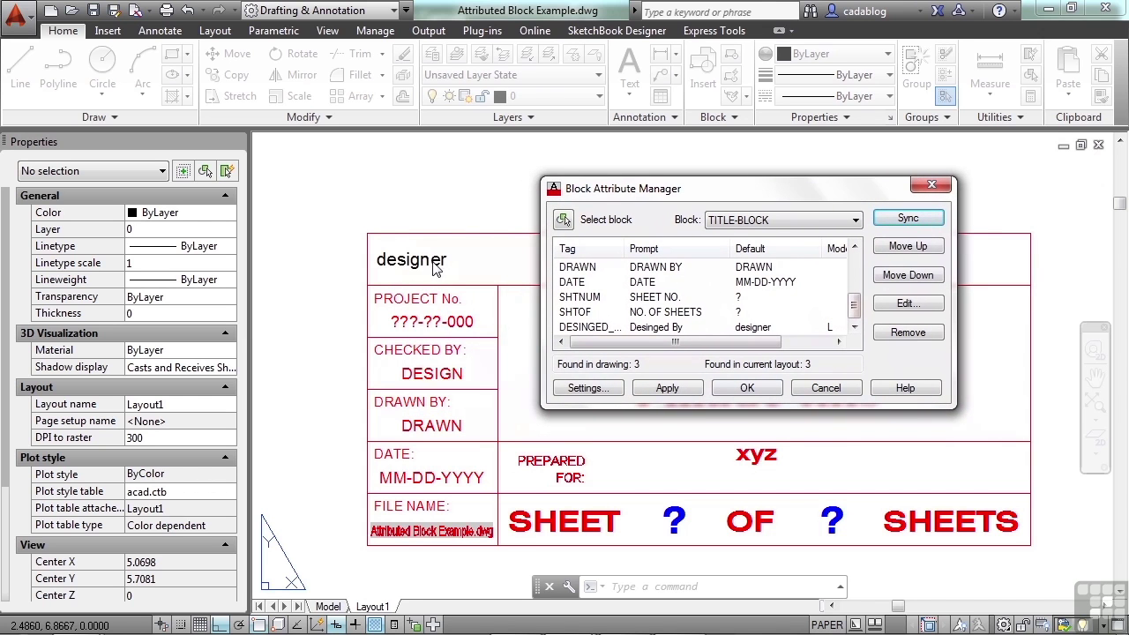
click(663, 388)
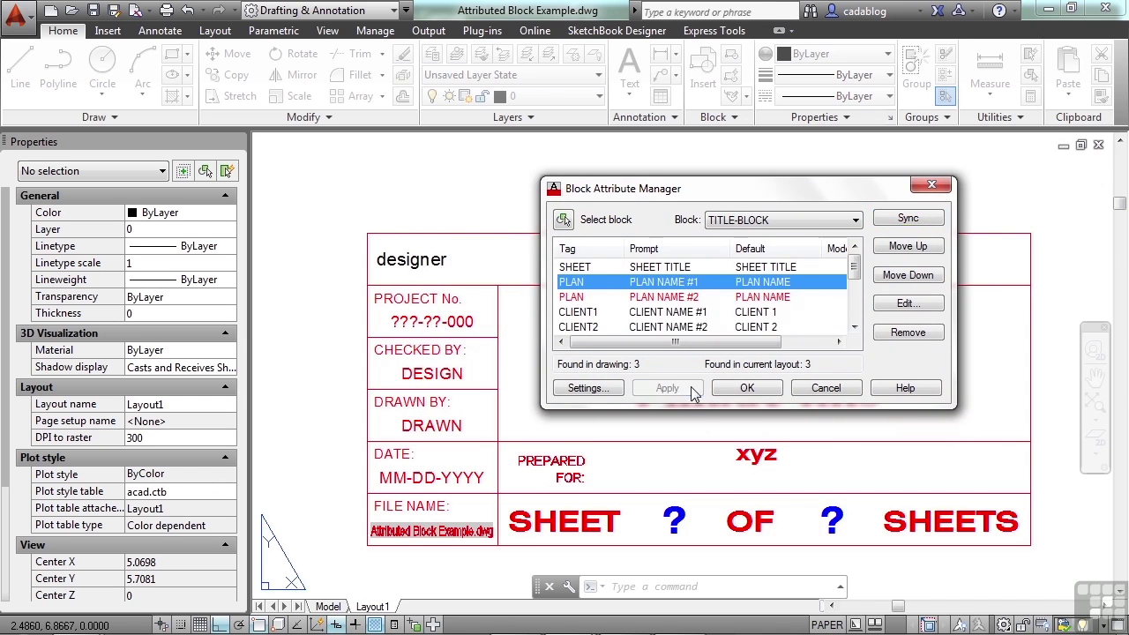
click(745, 389)
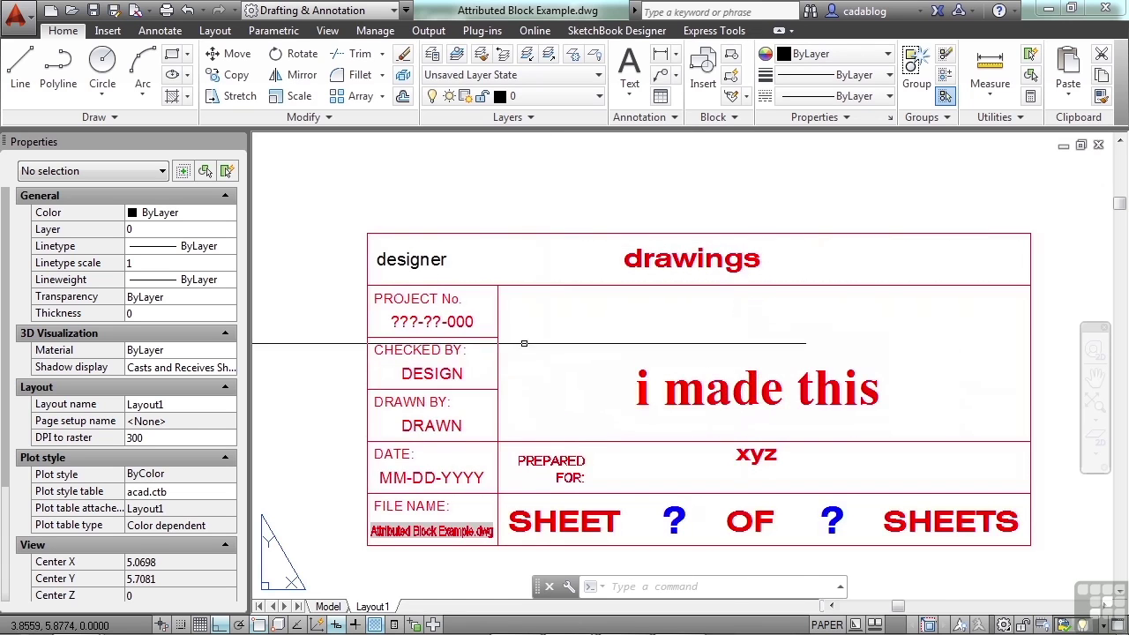
Step: Pan and zoom across Layout1 to inspect each TITLE-BLOCK copy, ending on the full sheet
scroll(517, 335, down, 3)
middle_drag(587, 435, 617, 212)
scroll(712, 335, up, 5)
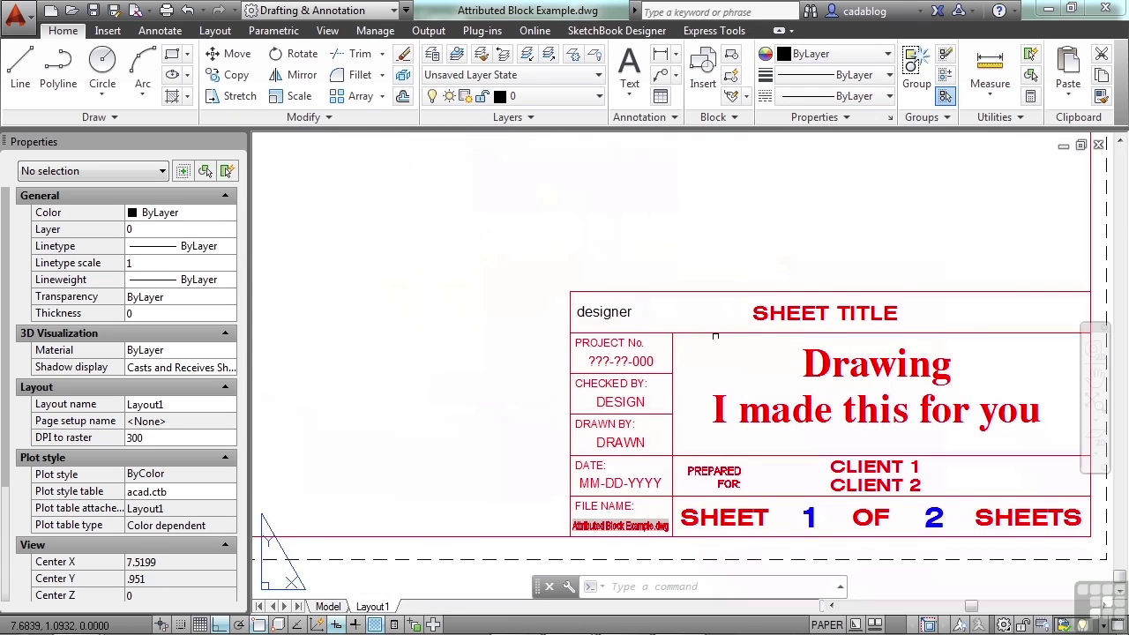
middle_drag(712, 335, 338, 280)
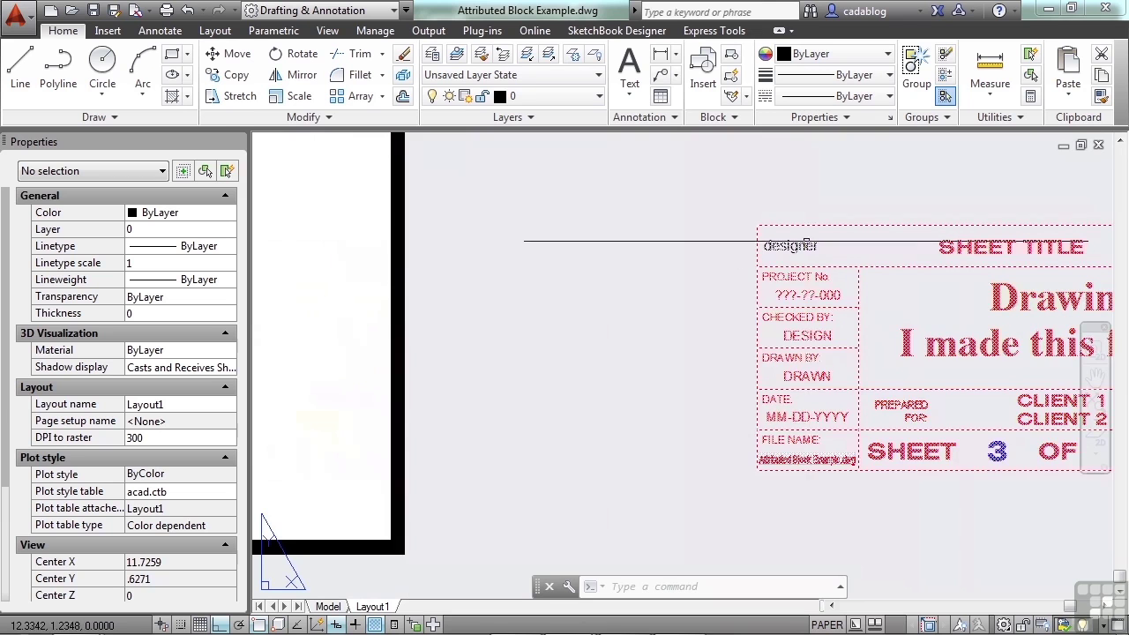
scroll(686, 300, down, 2)
scroll(686, 300, down, 5)
middle_drag(642, 255, 626, 330)
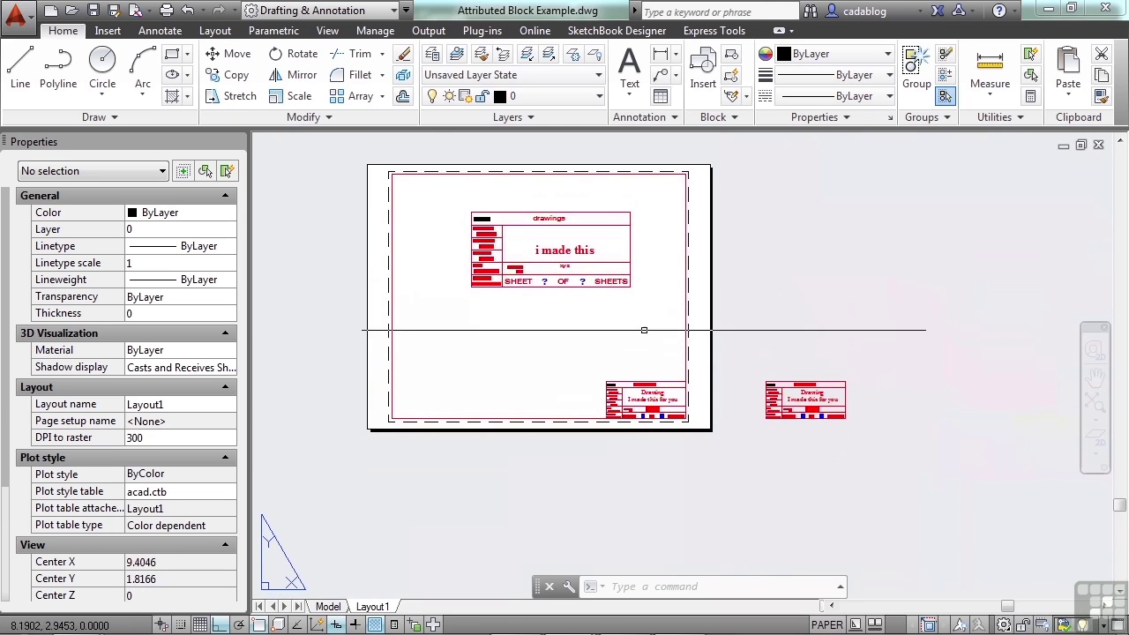